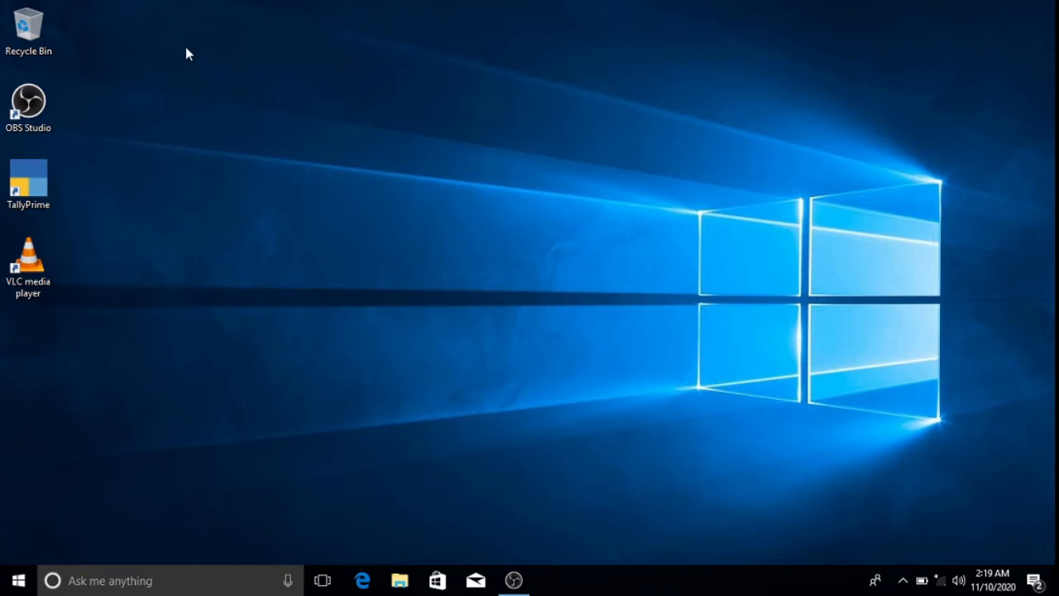
# - Launch TallyPrime from its desktop shortcut
pyautogui.doubleClick(31, 192)
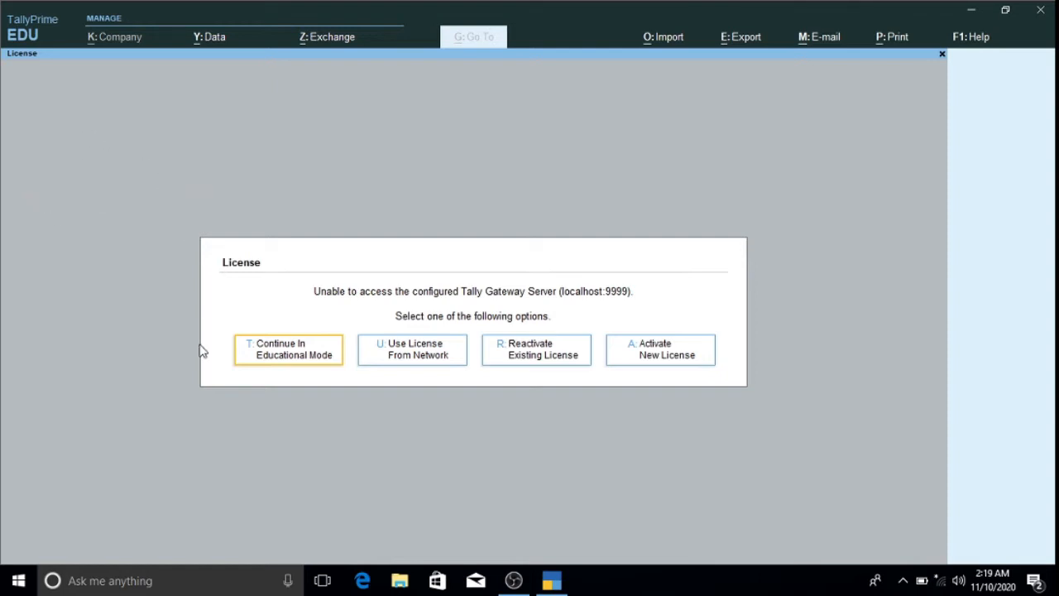
# - Dismiss the licence prompt by choosing Continue In Educational Mode
pyautogui.click(298, 358)
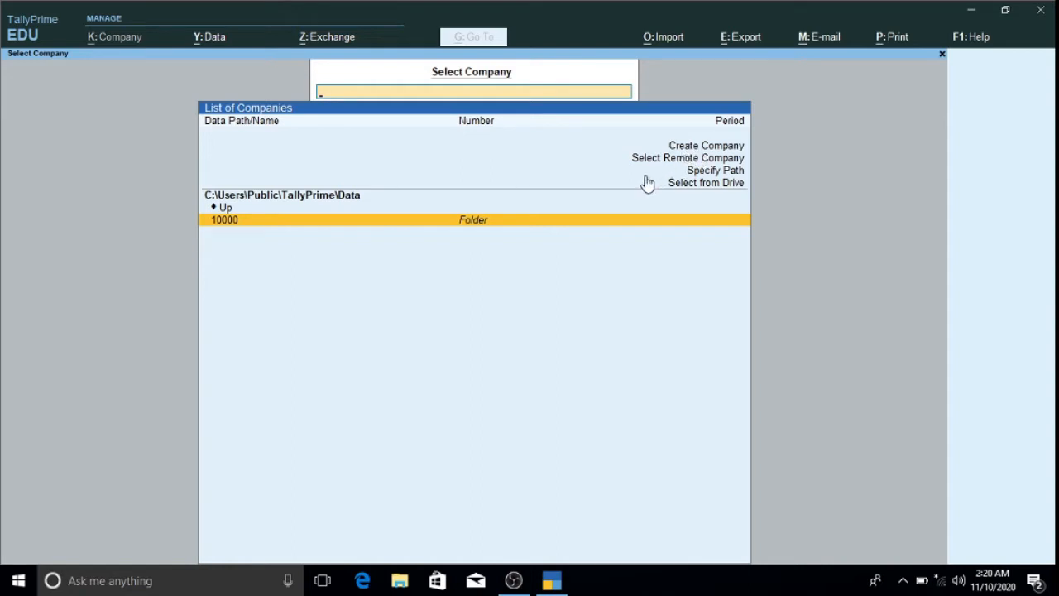
# - Choose Create Company from the List of Companies screen
pyautogui.click(691, 148)
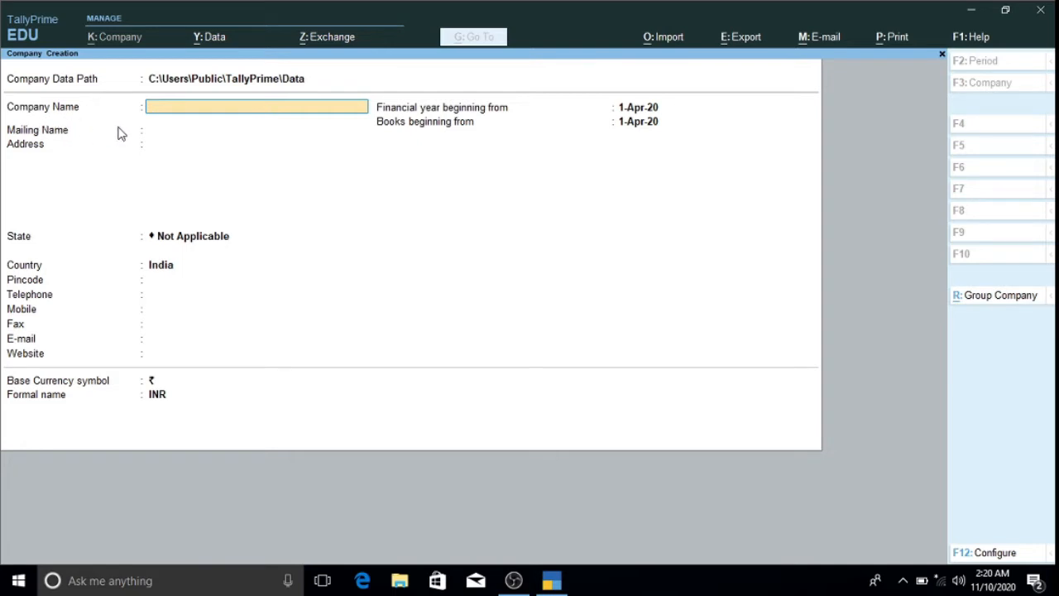
# - Enter 'Santal Computers Ltd' as the company name and keep the auto-filled mailing name
pyautogui.write('Santal Computers Ltd')
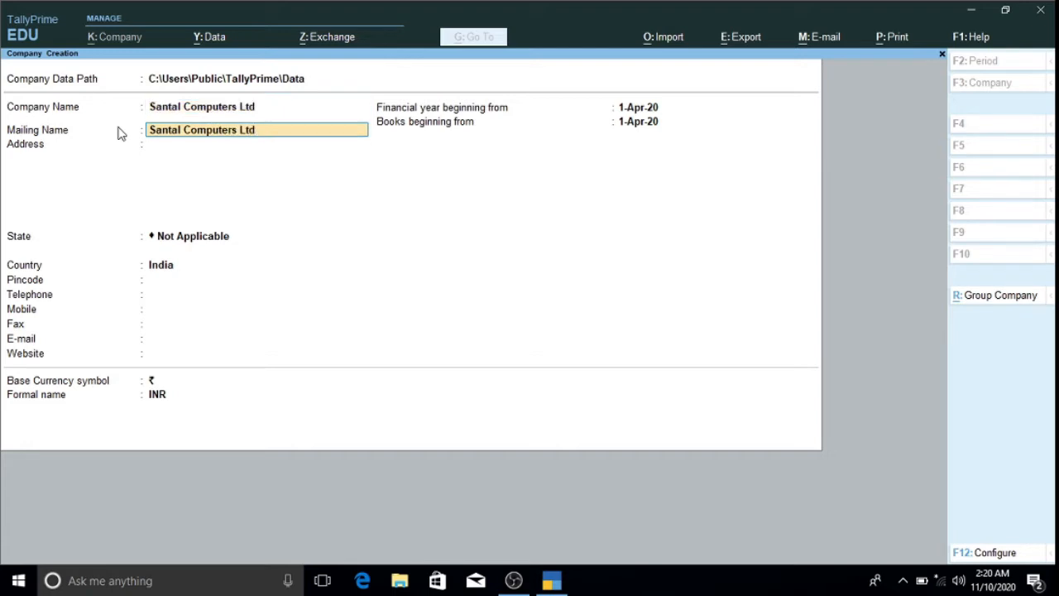
pyautogui.press('Return')
pyautogui.press('Return')
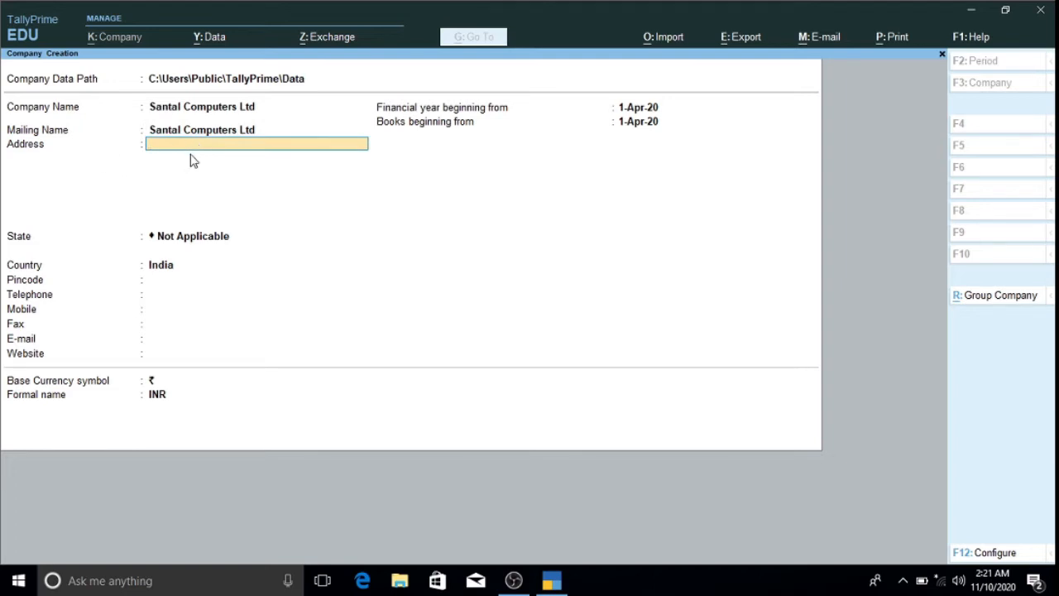
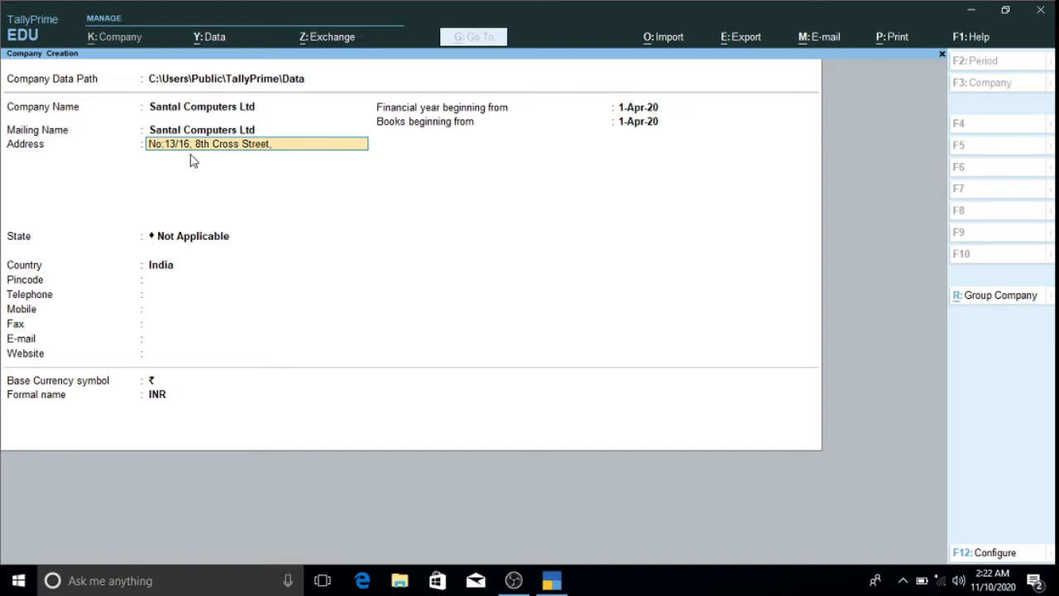
# - Enter the company's four address lines, ending with the city line, then move to State
pyautogui.press('Return')
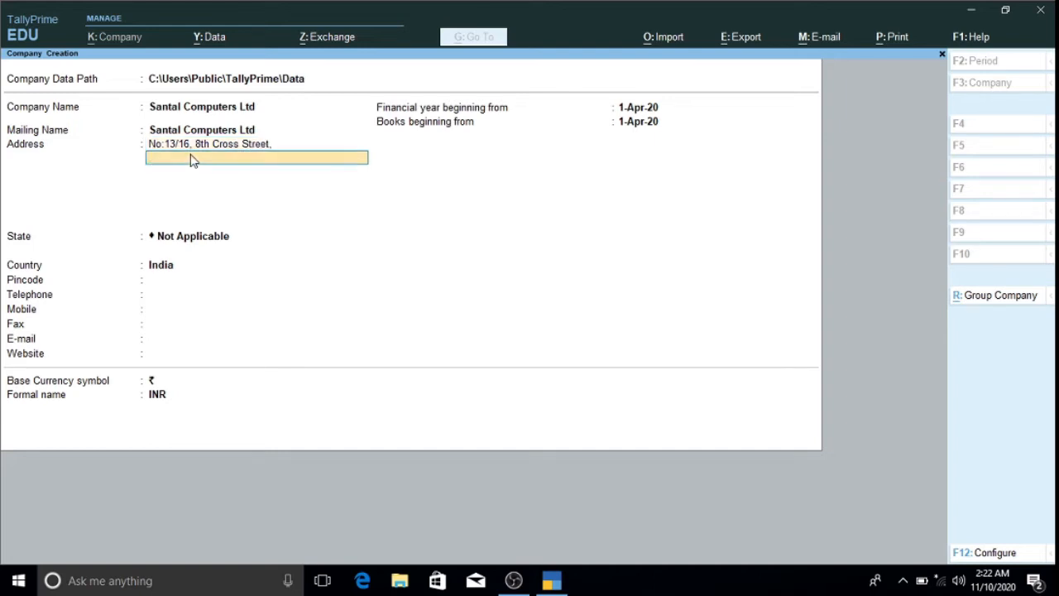
pyautogui.press('Return')
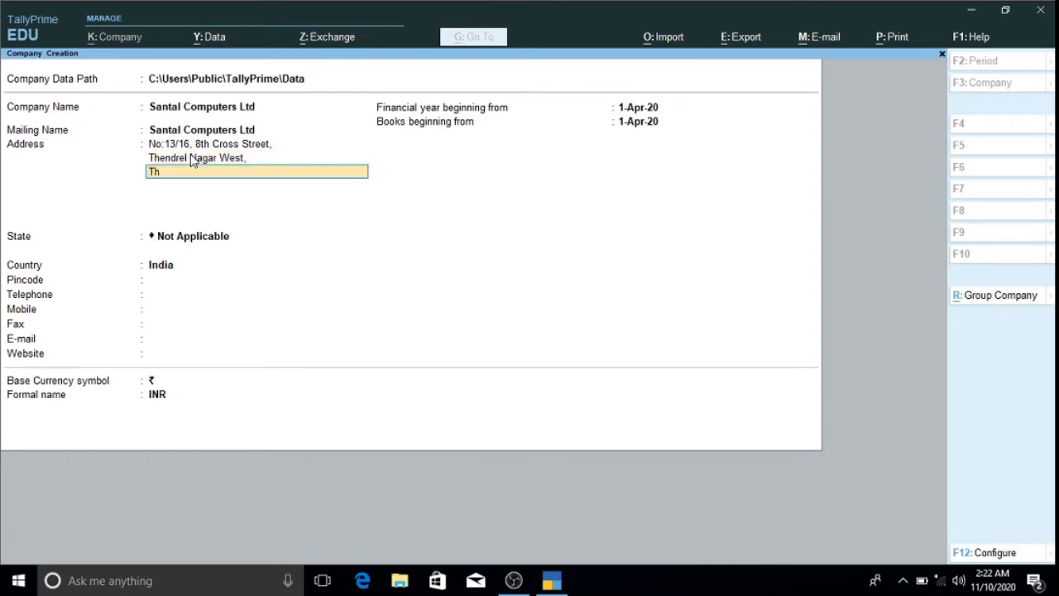
pyautogui.press('Return')
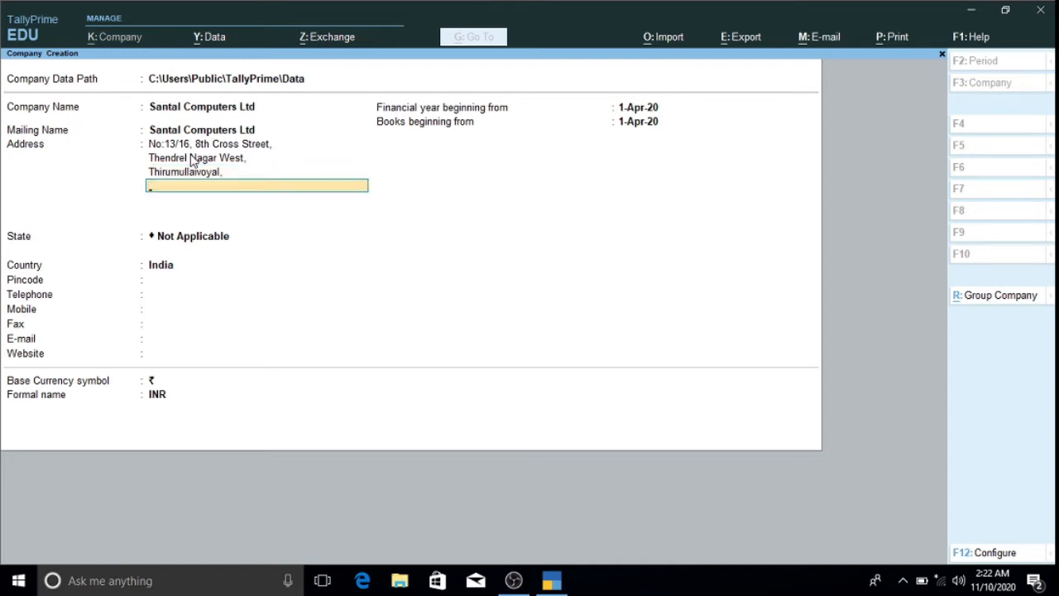
pyautogui.press('Return')
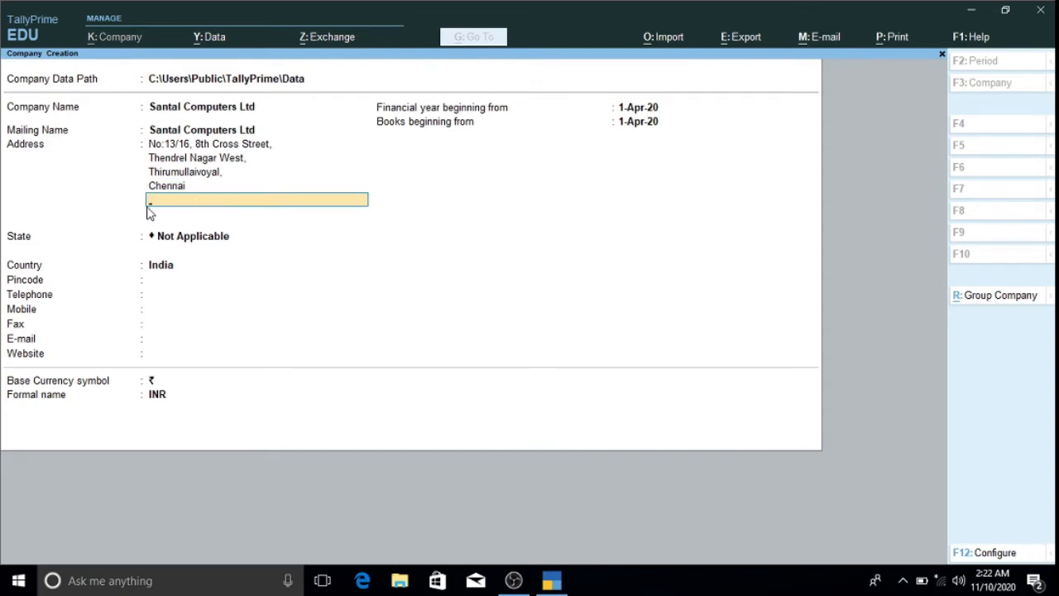
pyautogui.press('Return')
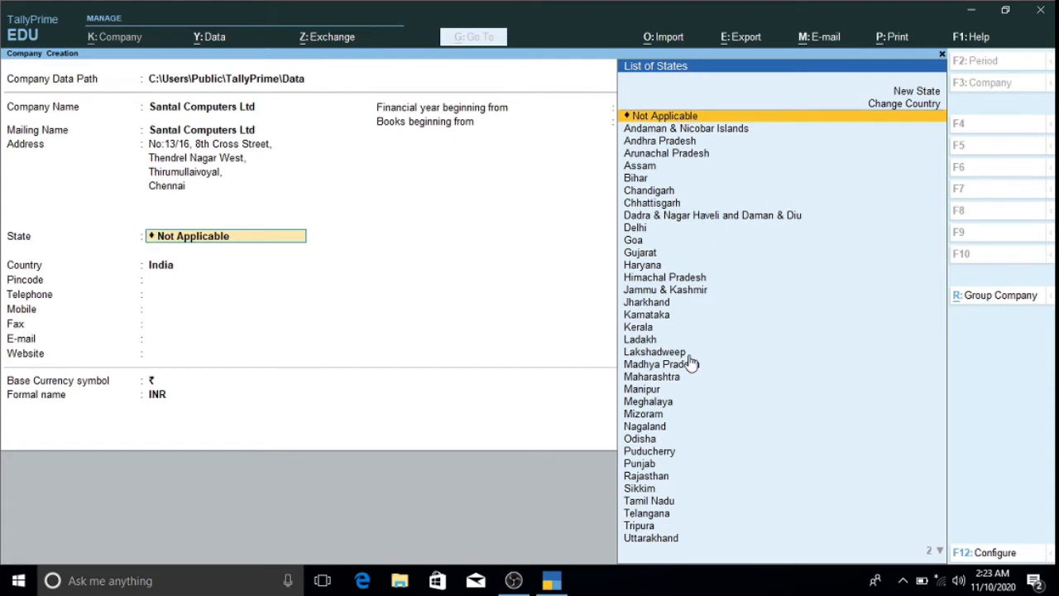
# - Choose Tamil Nadu as the state and enter the company's pincode
pyautogui.write('T')
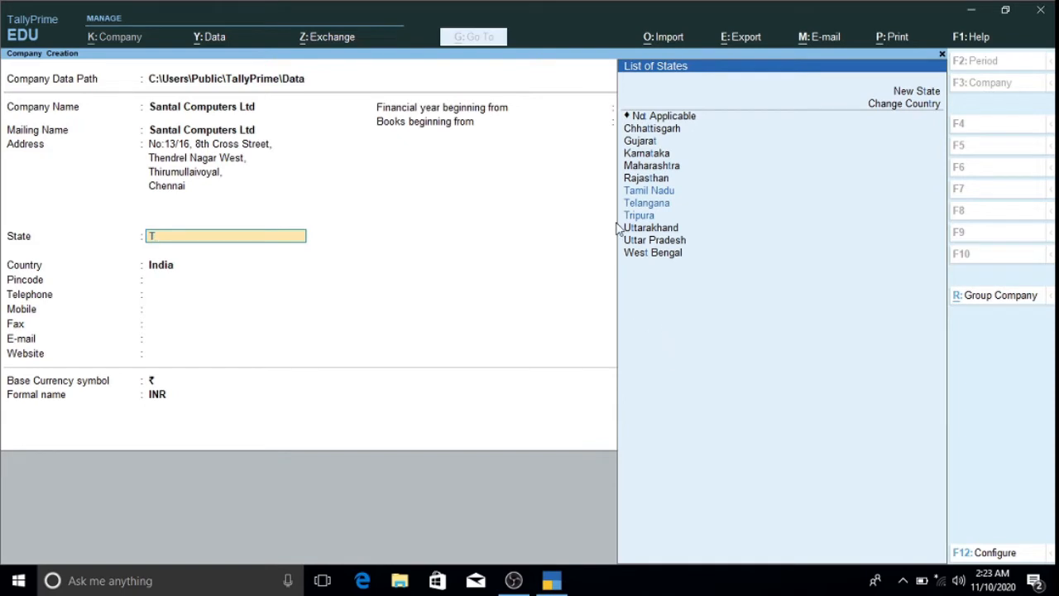
pyautogui.press('Down')
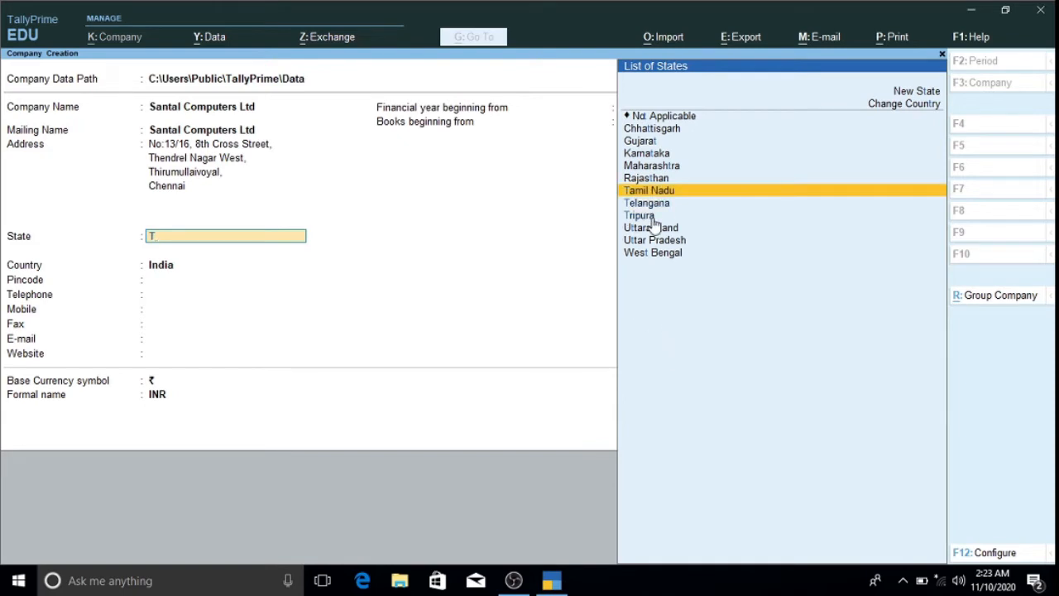
pyautogui.press('Return')
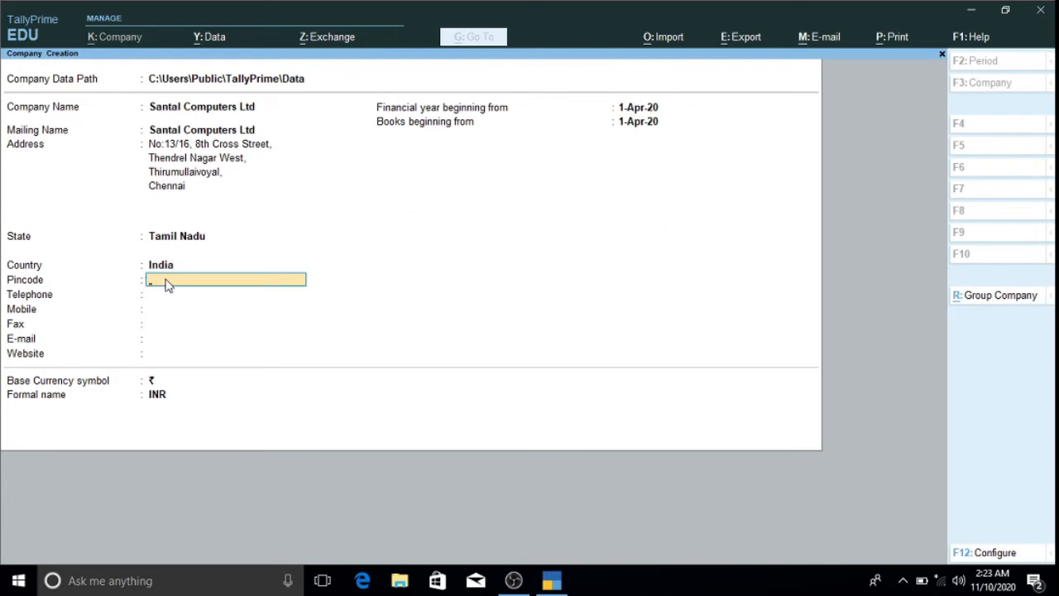
pyautogui.write('600062')
pyautogui.press('Return')
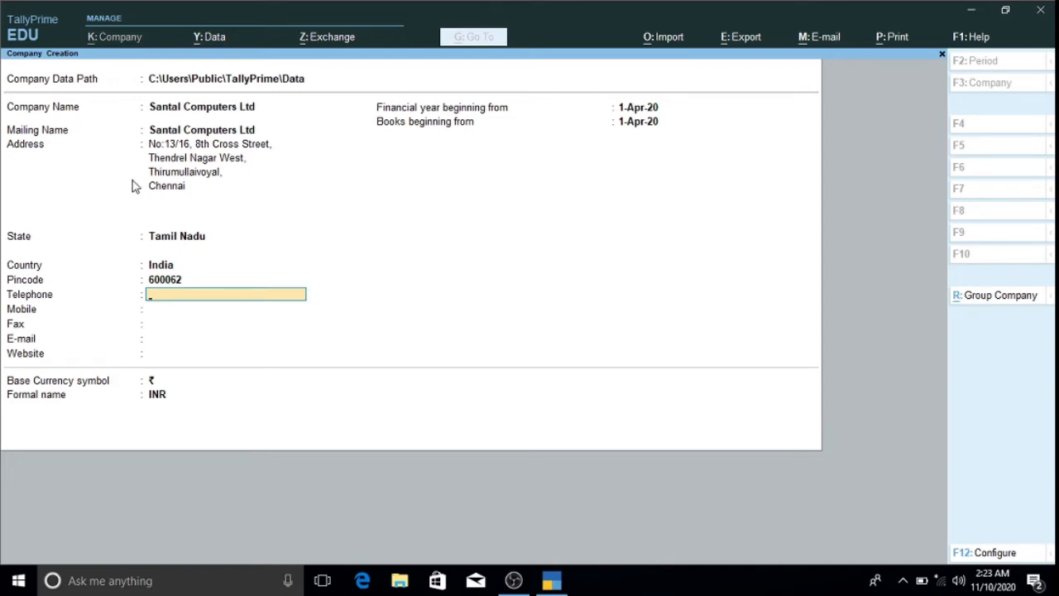
pyautogui.click(175, 309)
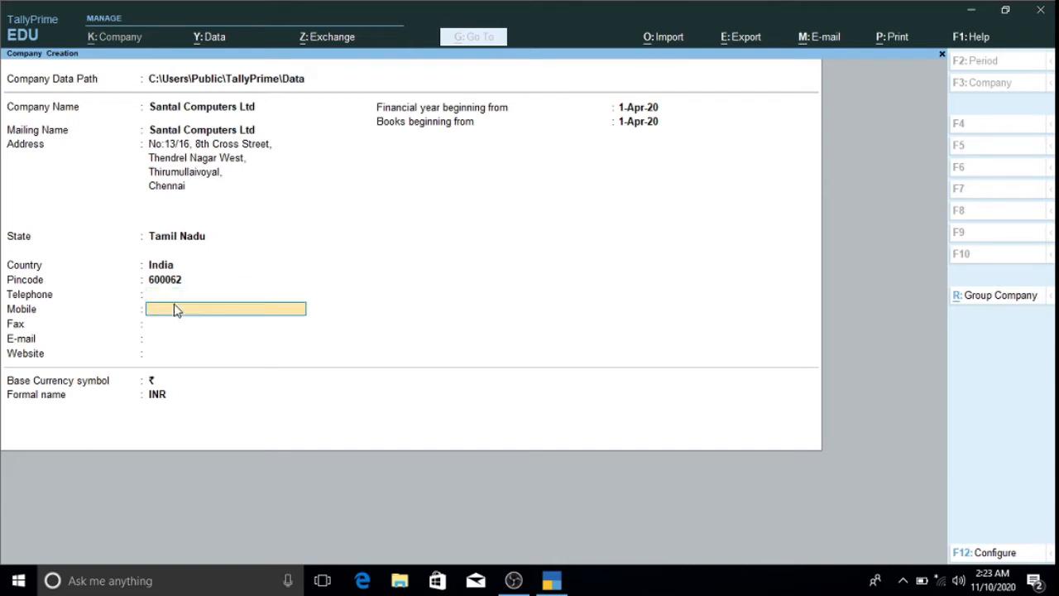
pyautogui.press('Return')
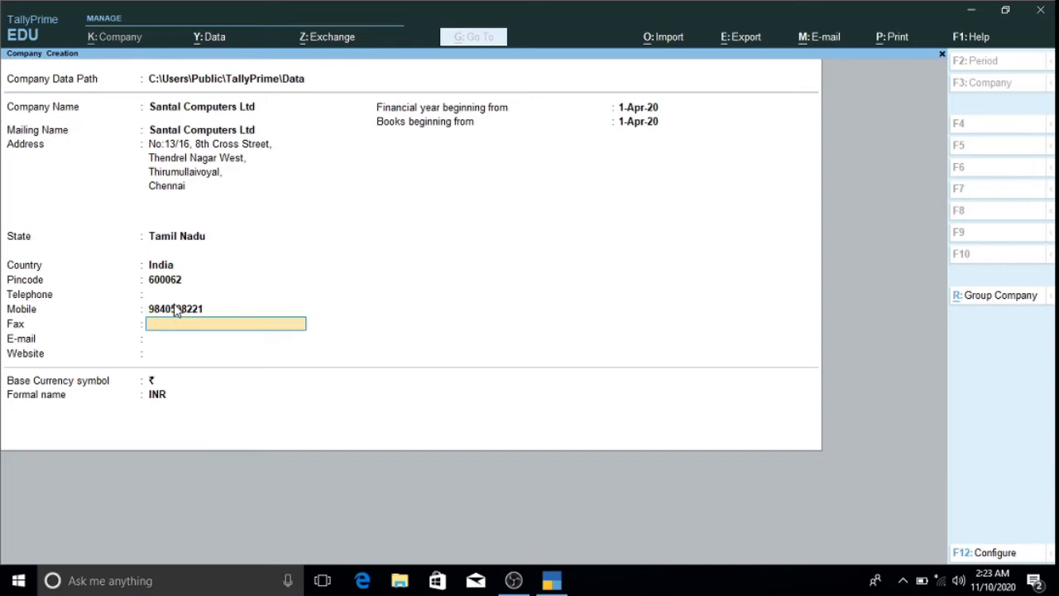
pyautogui.click(237, 339)
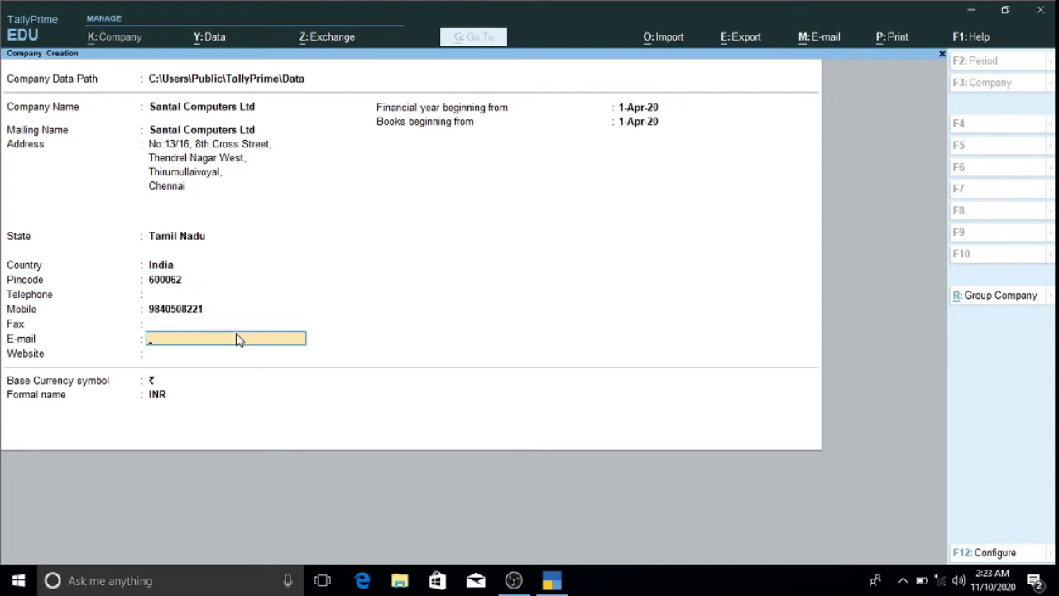
pyautogui.press('Return')
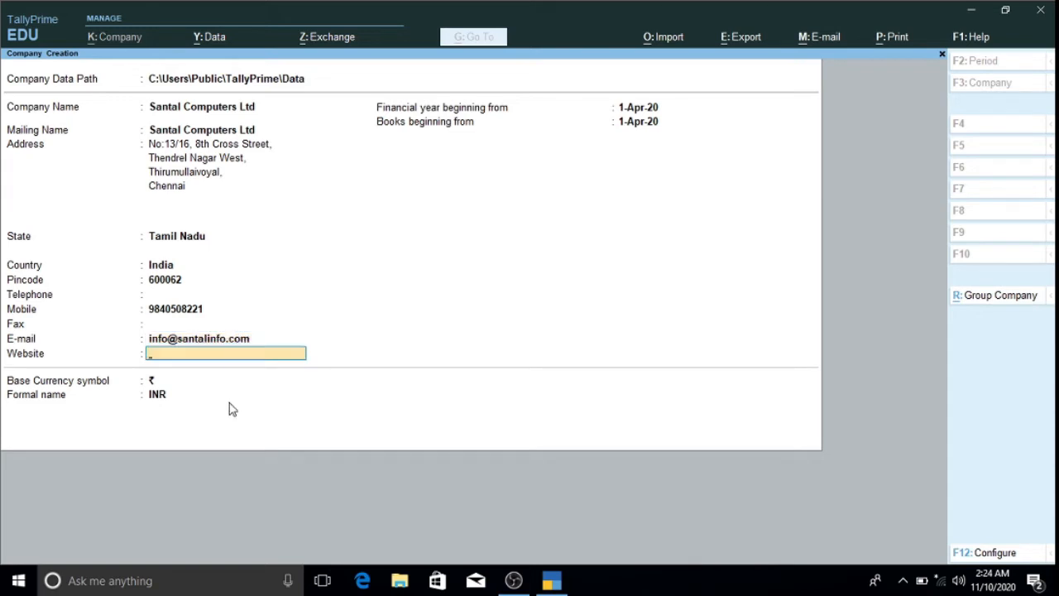
pyautogui.write('www.santalinfo.com')
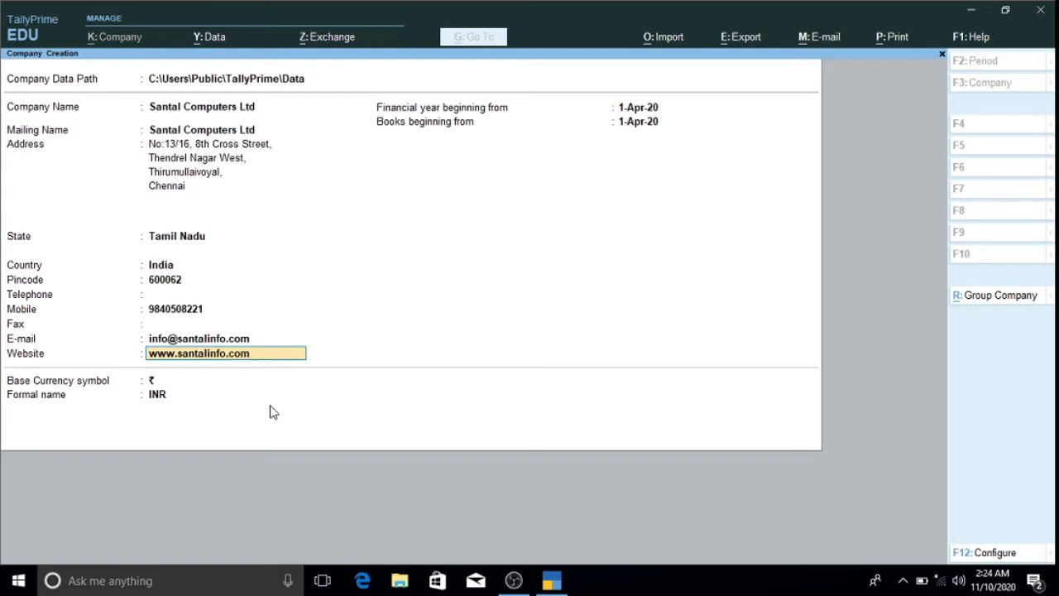
pyautogui.press('Return')
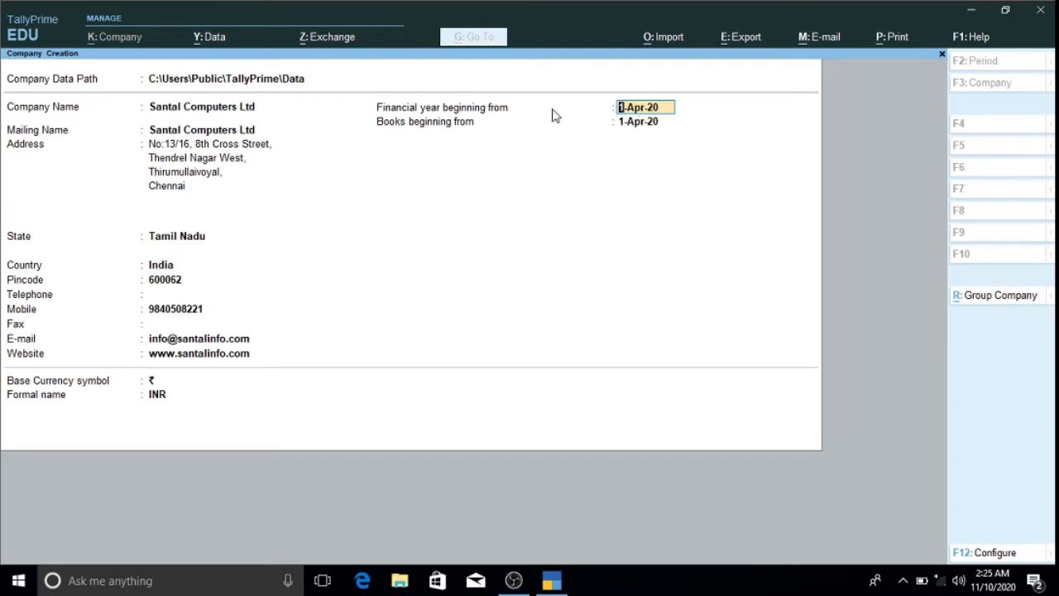
# - Accept 1-Apr-20 as both the financial year start and books beginning date
pyautogui.press('Return')
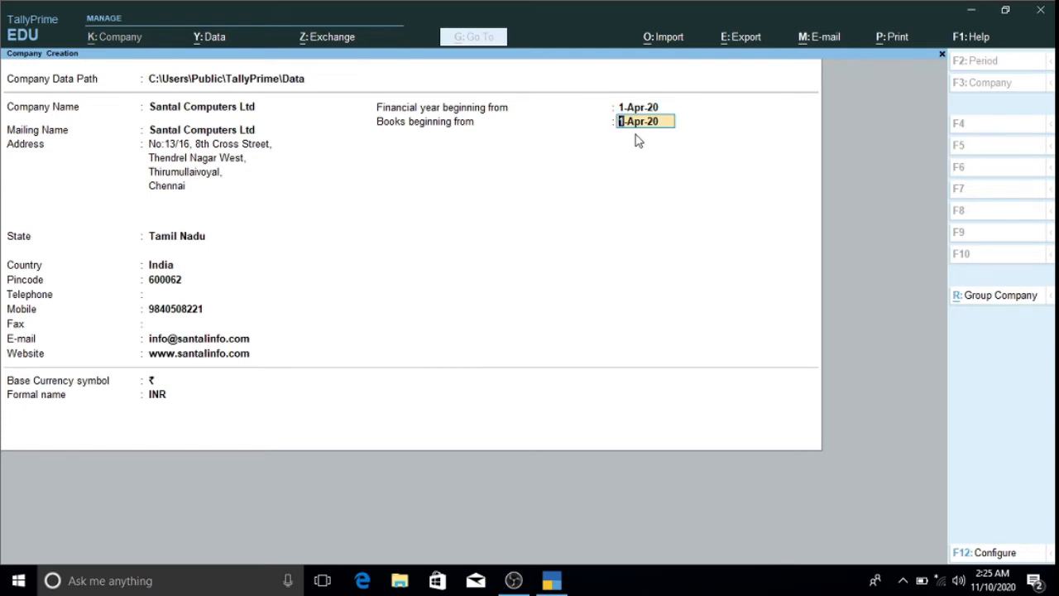
pyautogui.press('Return')
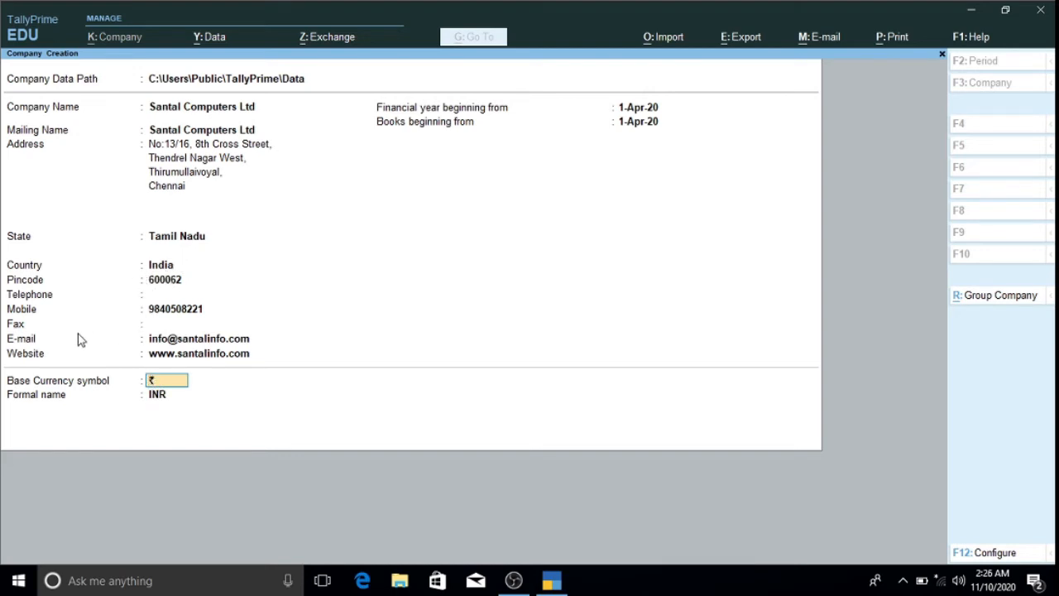
# - Accept ₹ as the base currency symbol and INR as its formal name
pyautogui.click(153, 397)
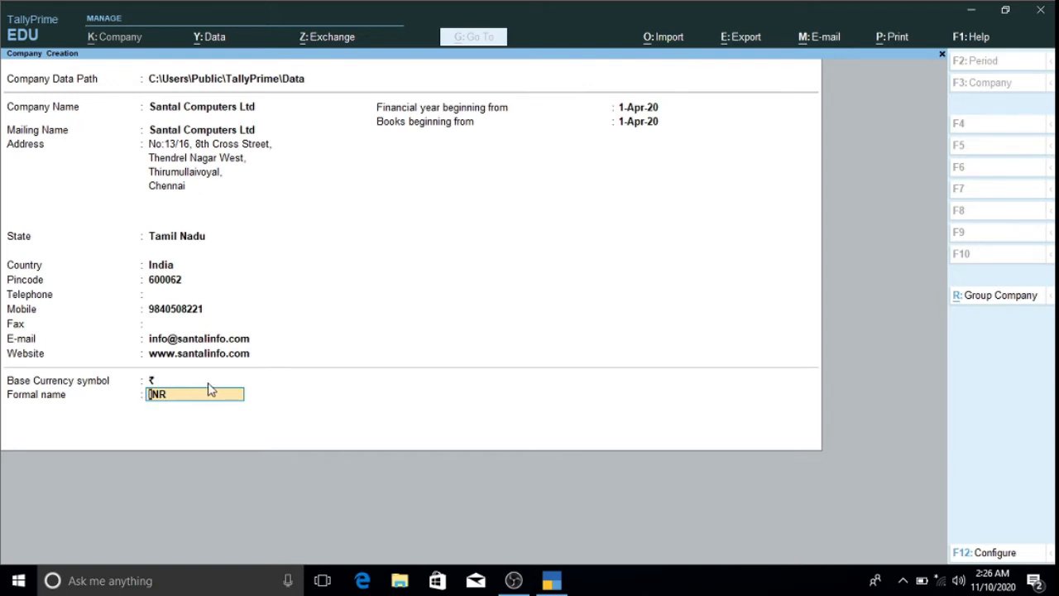
pyautogui.press('Return')
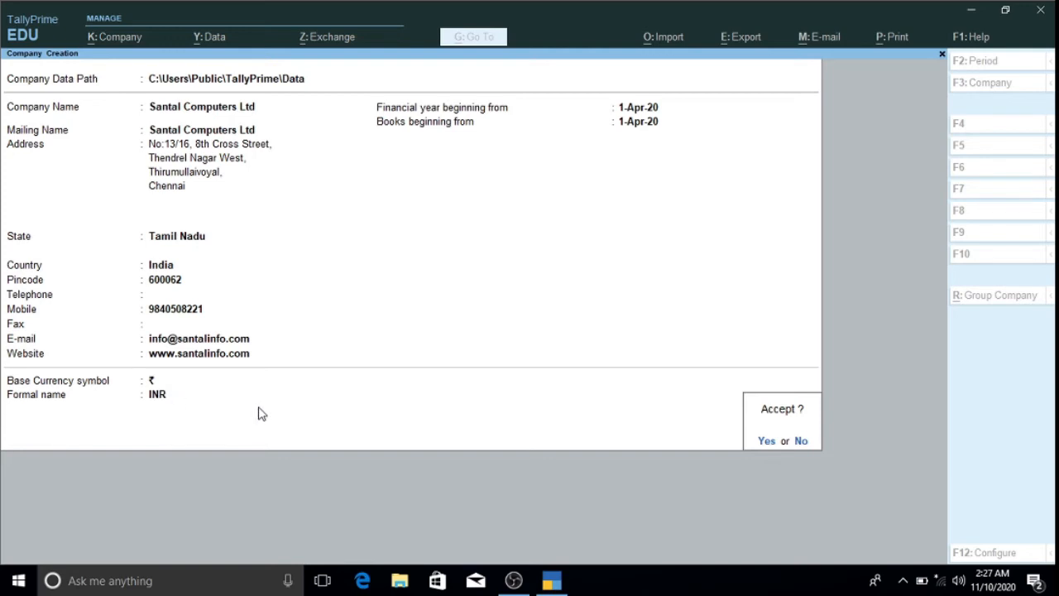
# - Confirm the Accept prompt to create Santal Computers Ltd
pyautogui.press('Return')
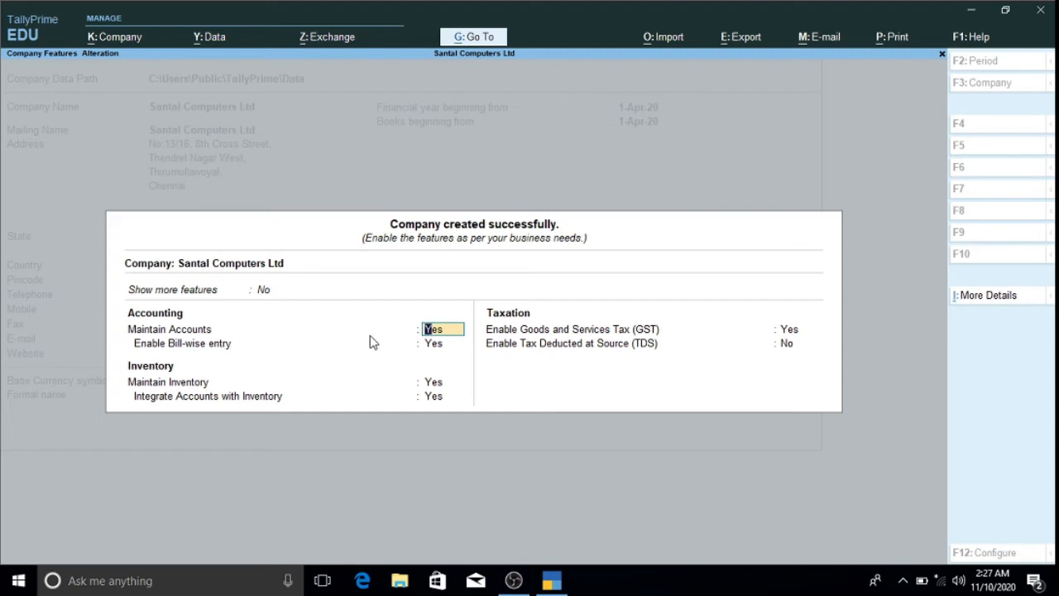
# - Keep accounting, bill-wise entry and integrated inventory enabled, and turn on GST for Santal Computers Ltd
pyautogui.press('Return')
pyautogui.press('Return')
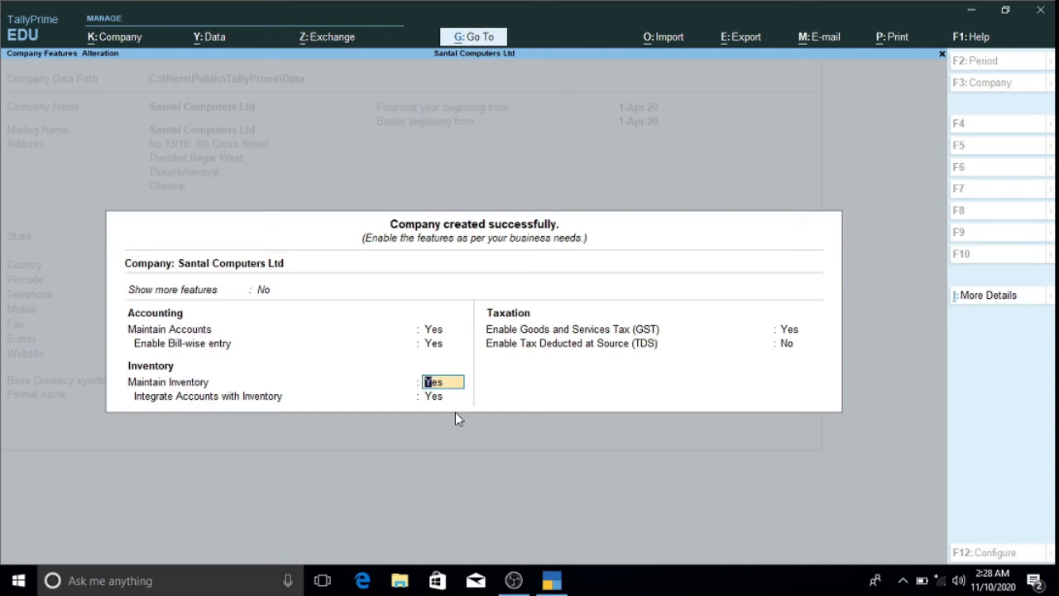
pyautogui.press('Return')
pyautogui.press('Return')
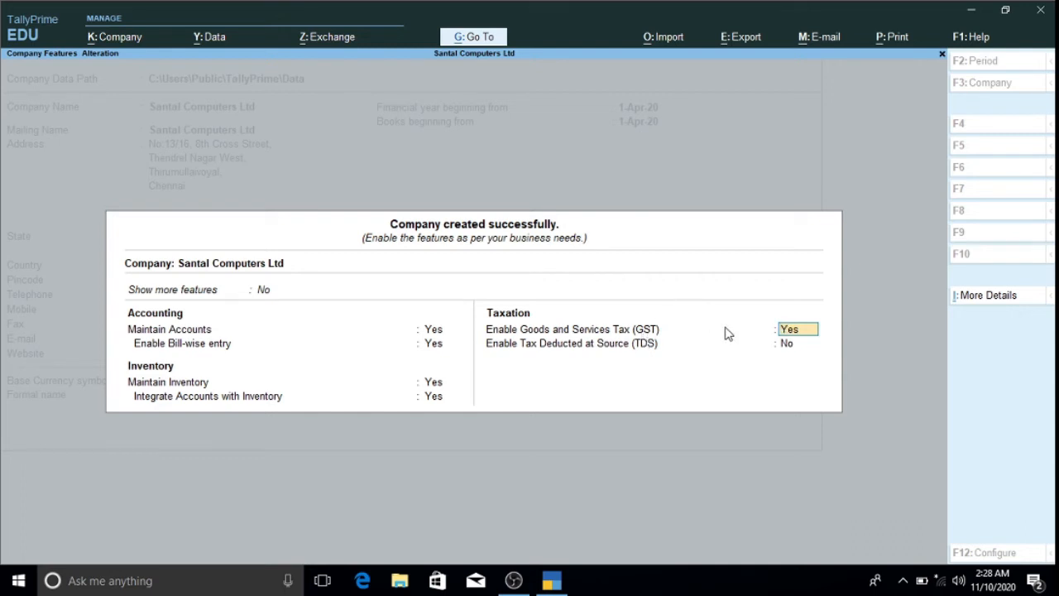
pyautogui.click(792, 334)
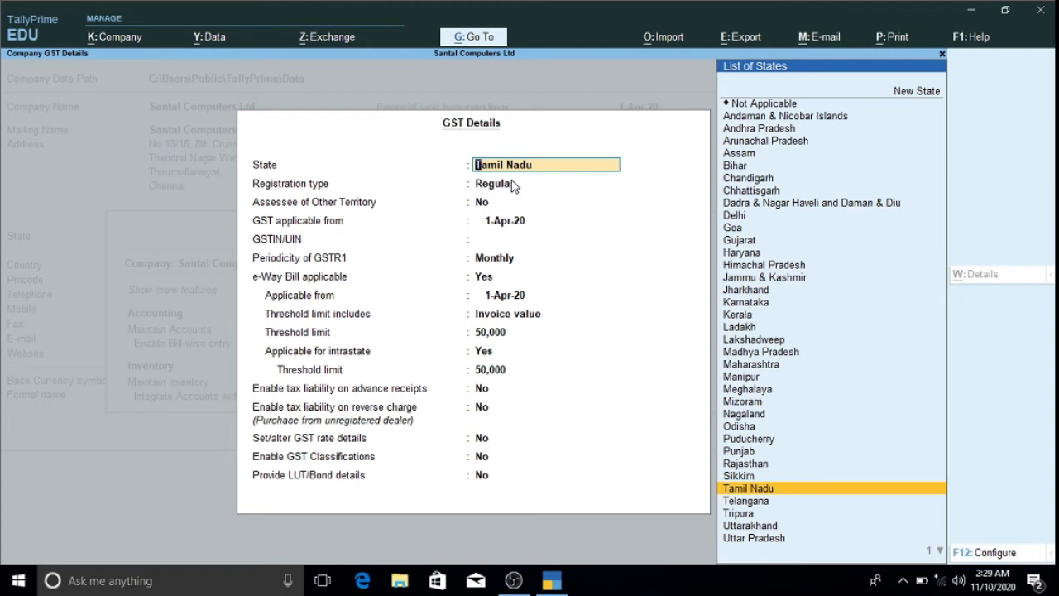
# - Accept Tamil Nadu as the GST state and Regular as the registration type
pyautogui.press('Return')
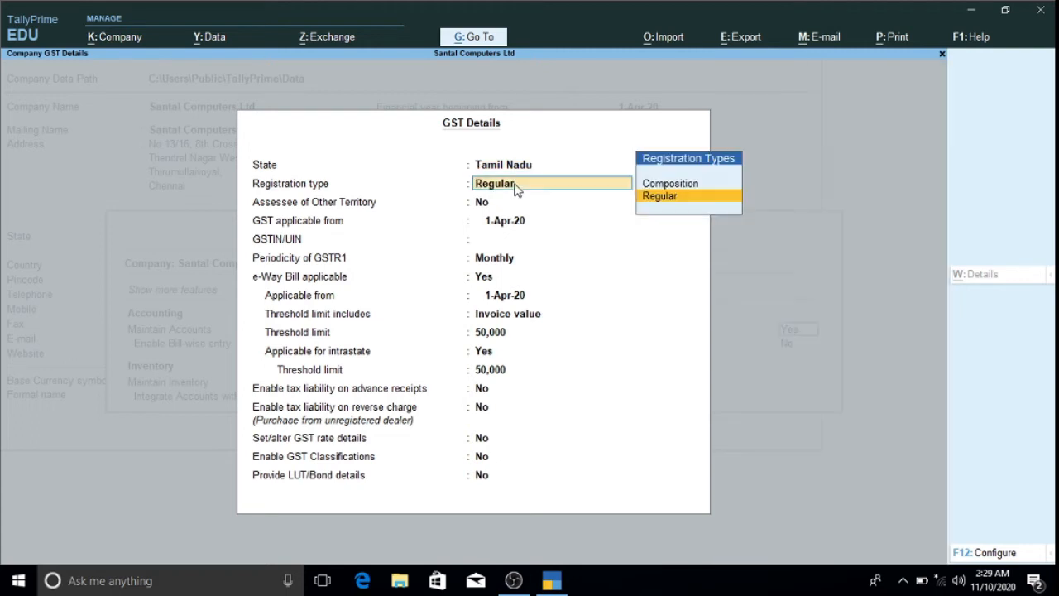
pyautogui.press('Return')
pyautogui.press('Return')
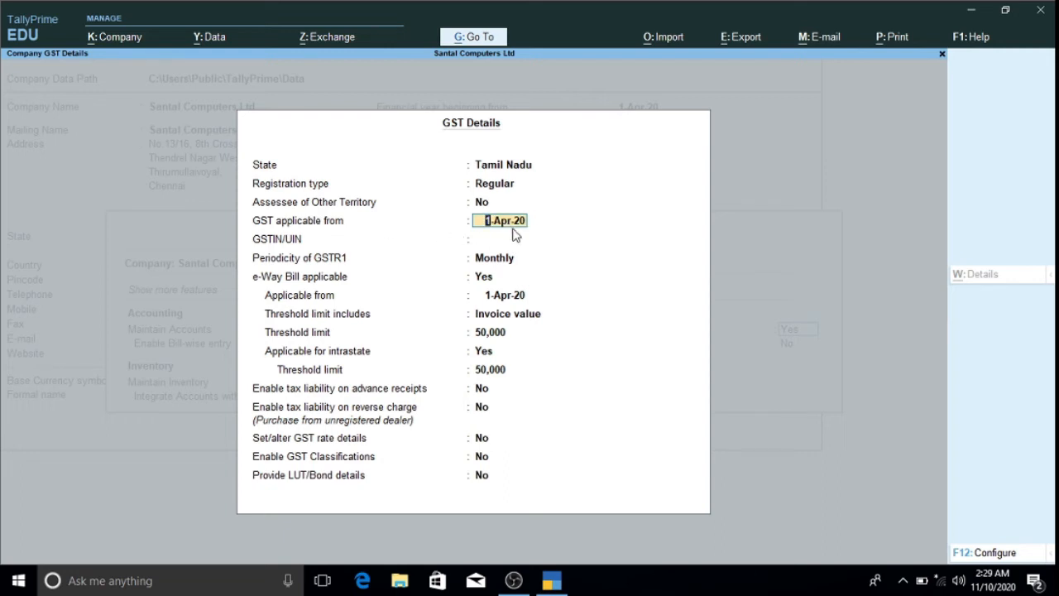
# - Accept 1-Apr-20 as the GST date, enter the company's GSTIN, and keep GSTR-1 Monthly
pyautogui.press('Return')
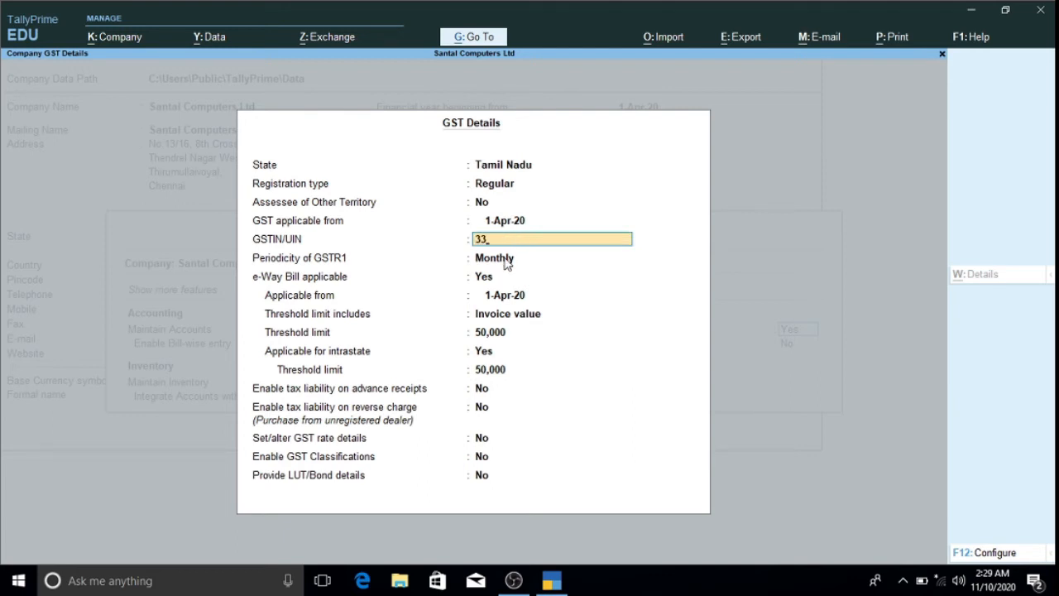
pyautogui.write('33ABCDE12345')
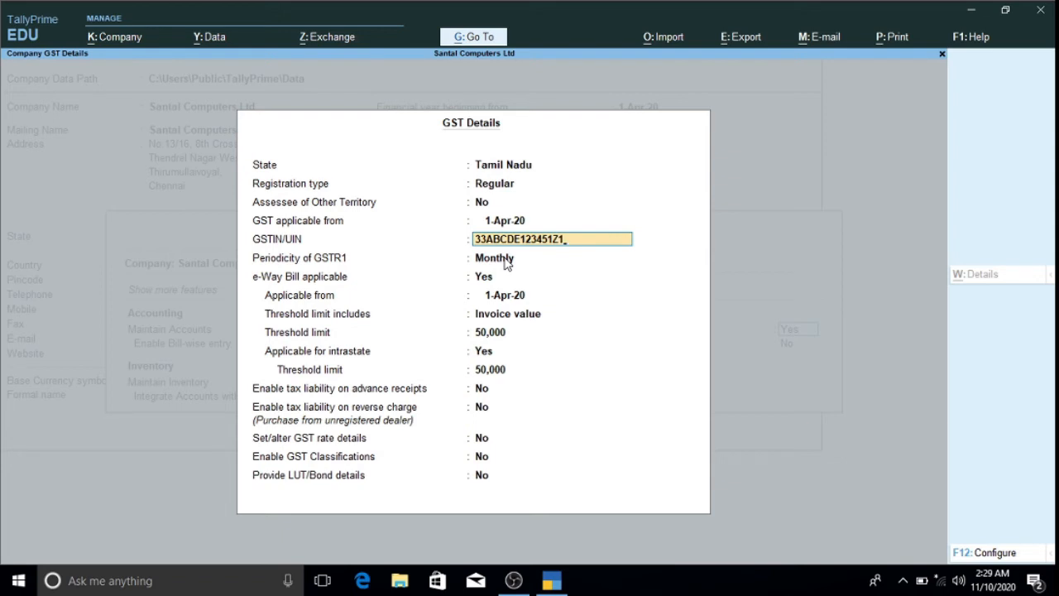
pyautogui.write('1Z1')
pyautogui.press('Return')
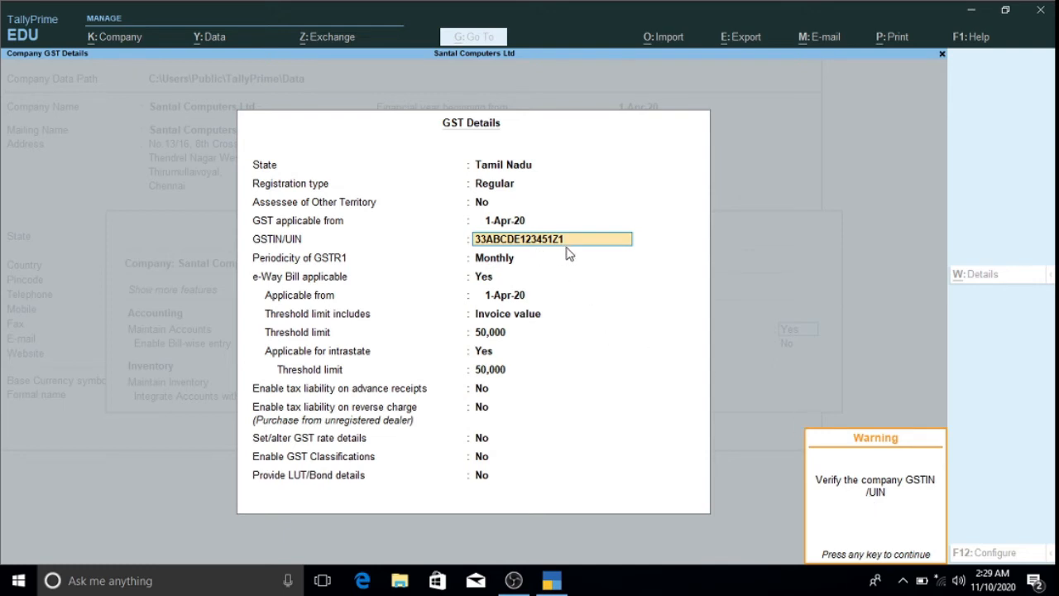
pyautogui.press('Return')
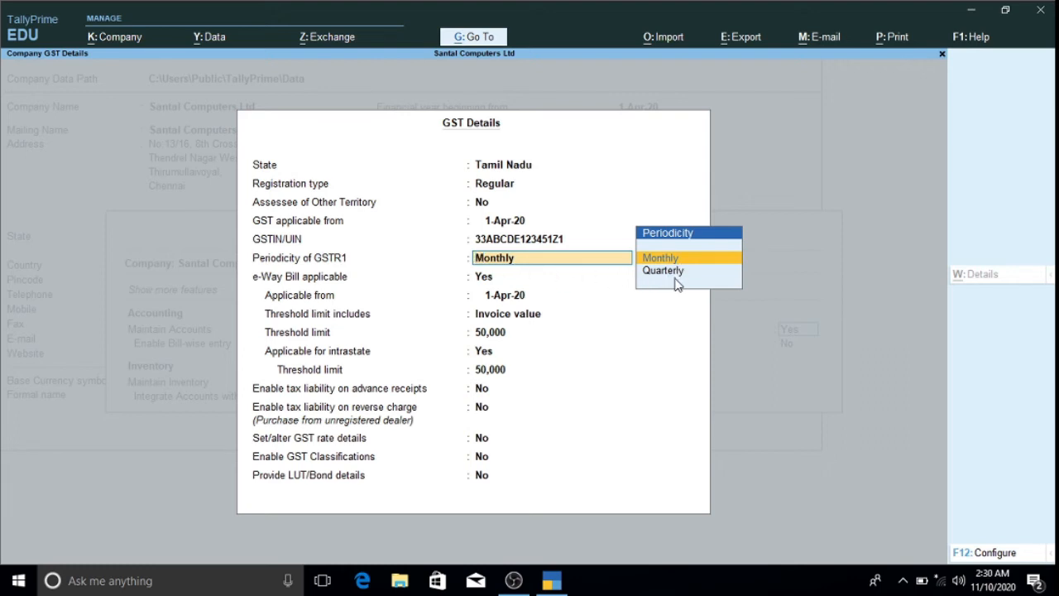
pyautogui.press('Return')
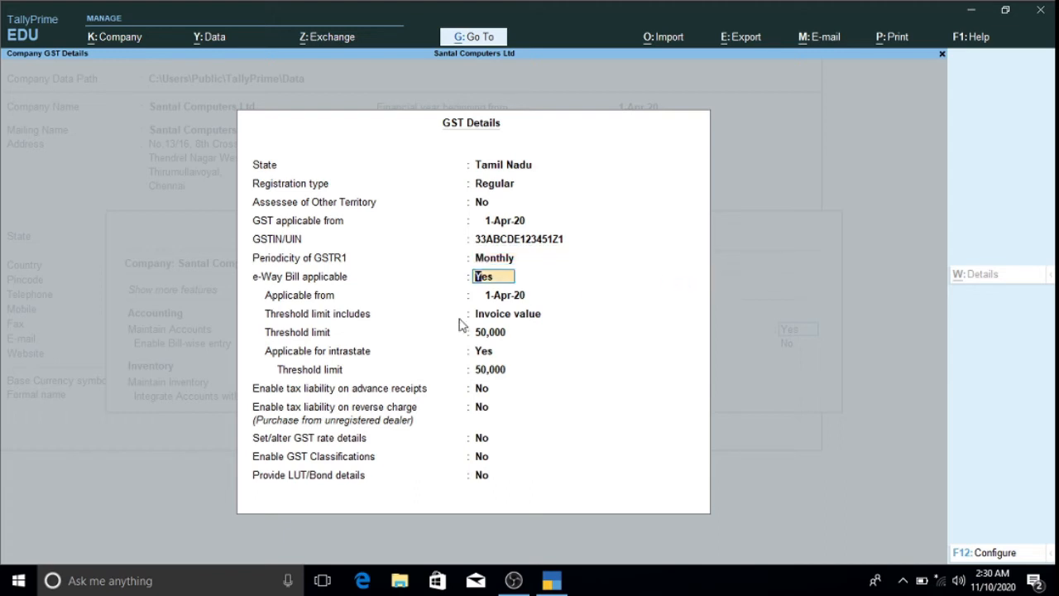
# - Set e-Way Bill applicable to No, leave tax liability options at No, and enable GST rate details
pyautogui.write('n')
pyautogui.press('Return')
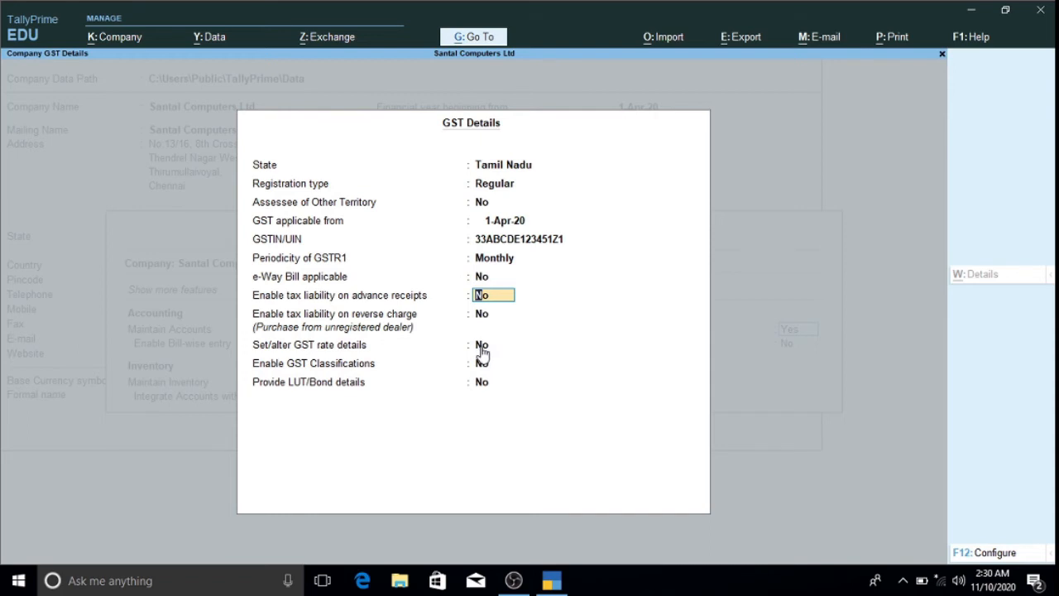
pyautogui.press('Return')
pyautogui.press('Return')
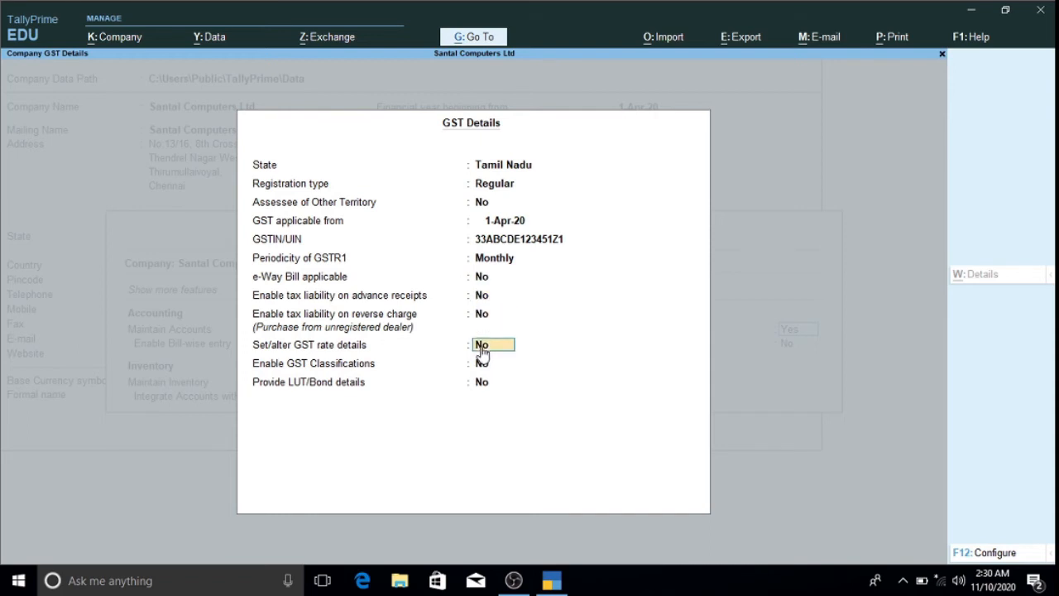
pyautogui.press('y')
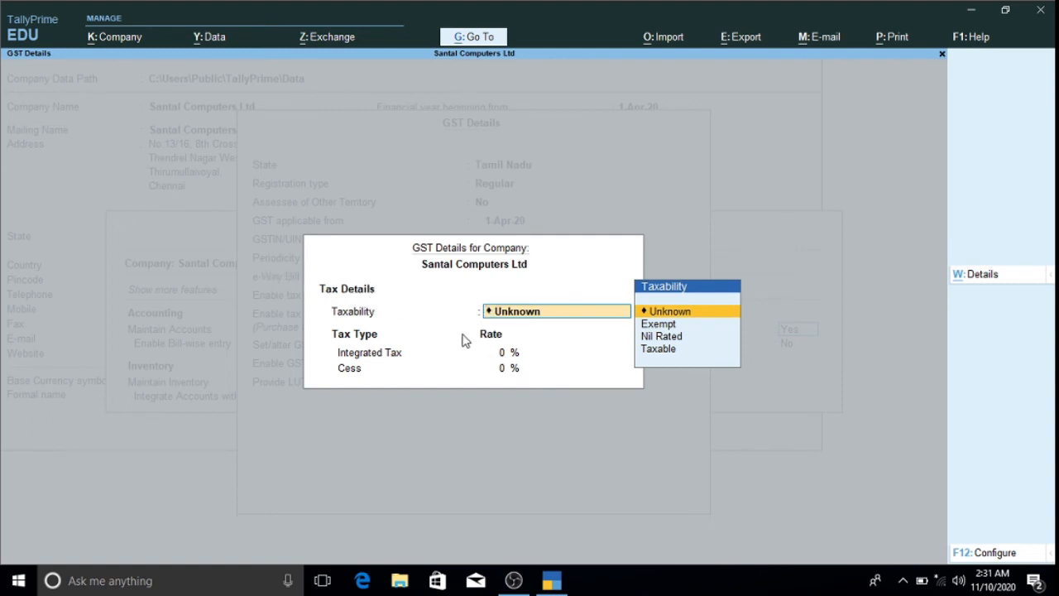
# - Set the company's taxability to Taxable, leave Integrated Tax blank, and close the rate sub-form
pyautogui.press('Down')
pyautogui.press('Down')
pyautogui.press('Down')
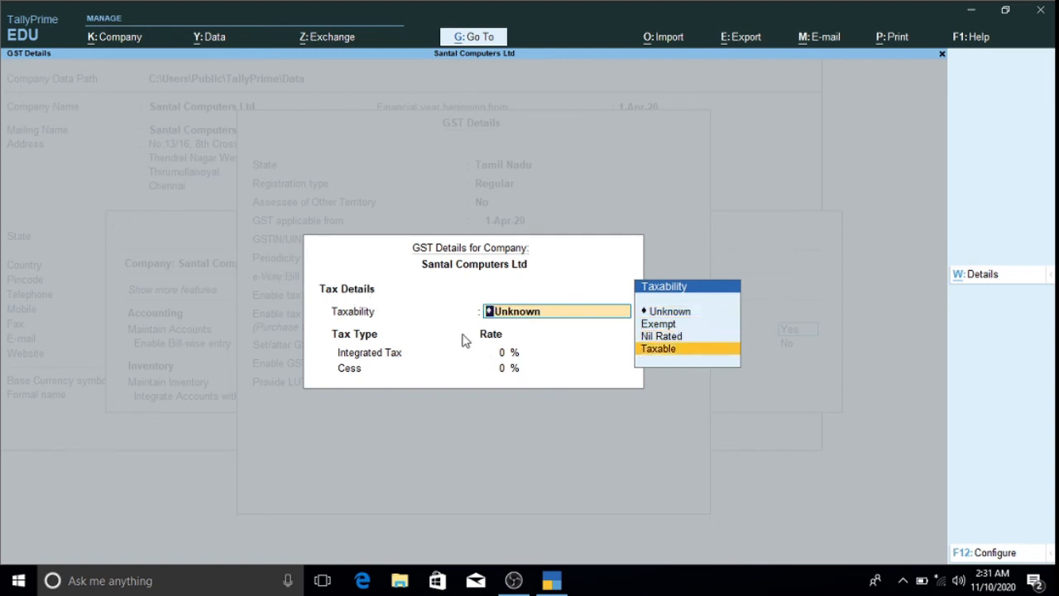
pyautogui.press('Return')
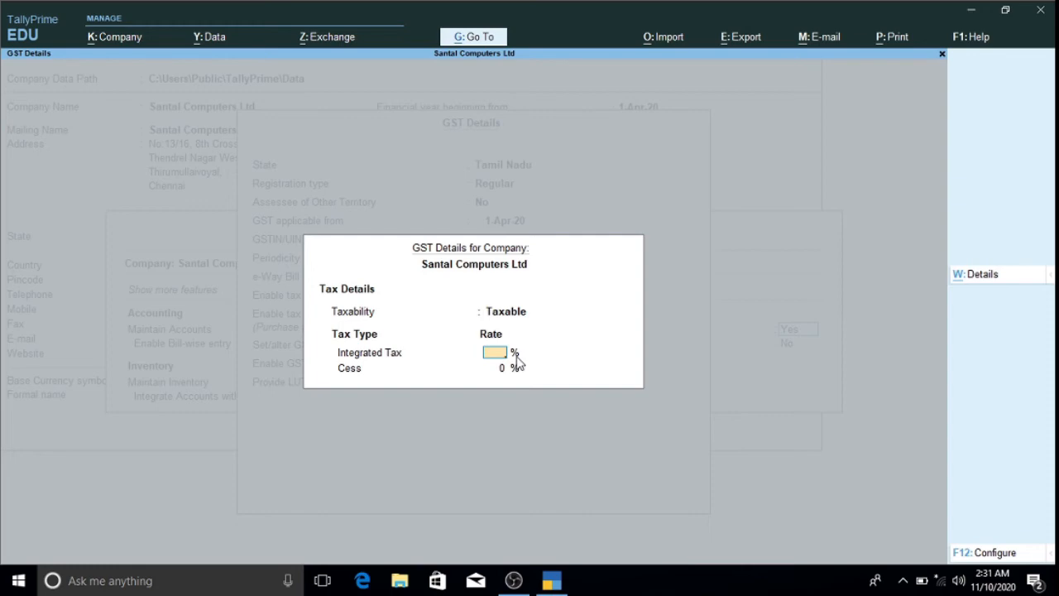
pyautogui.press('Escape')
pyautogui.write('y')
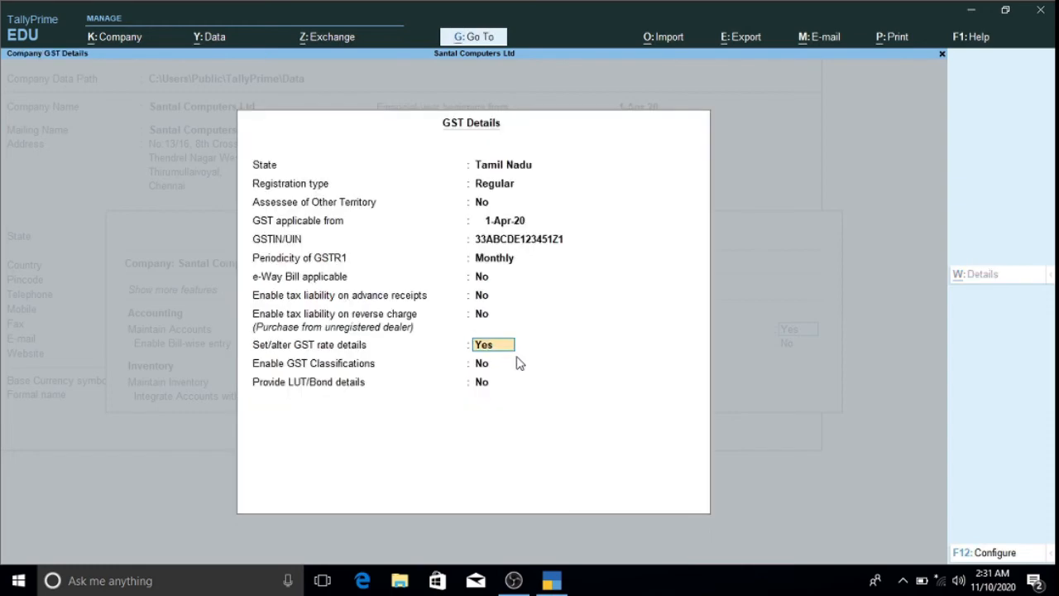
pyautogui.write('n')
# - Set GST rate details to No, skip GST Classifications and LUT/Bond, and accept the company features
pyautogui.press('Return')
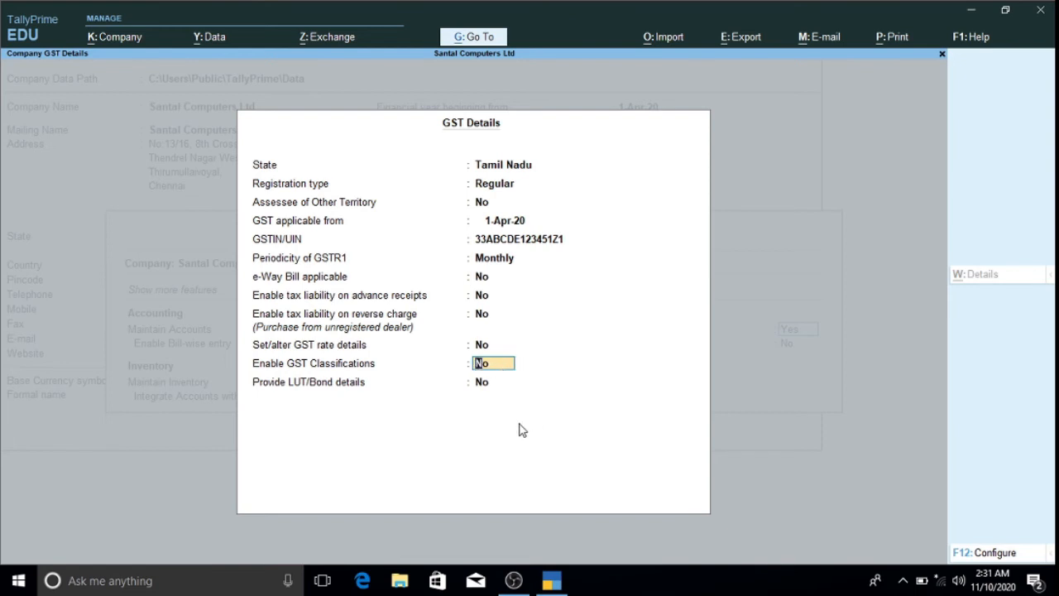
pyautogui.press('Return')
pyautogui.press('Return')
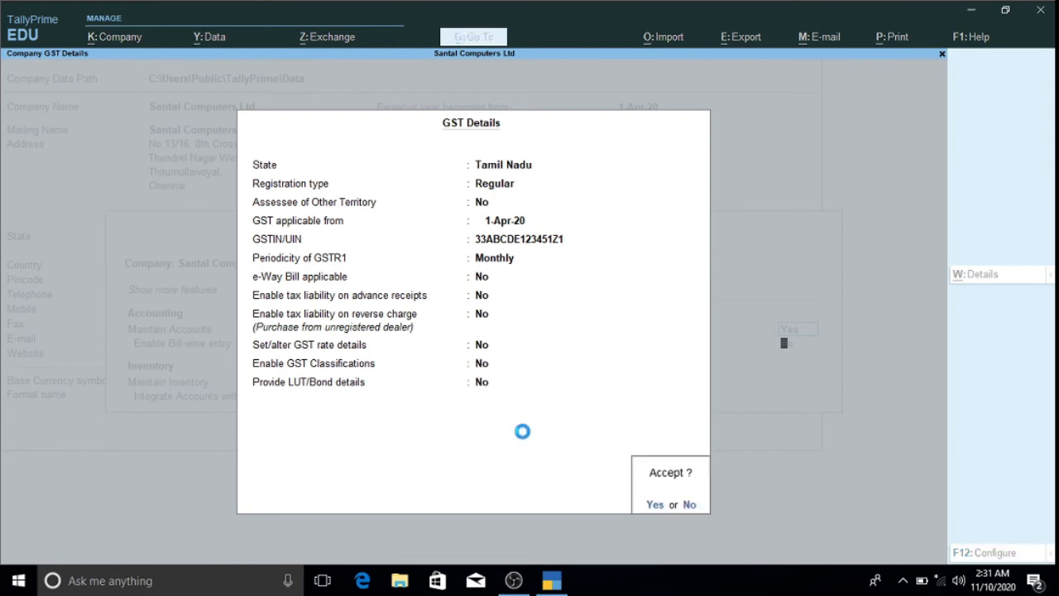
pyautogui.press('Return')
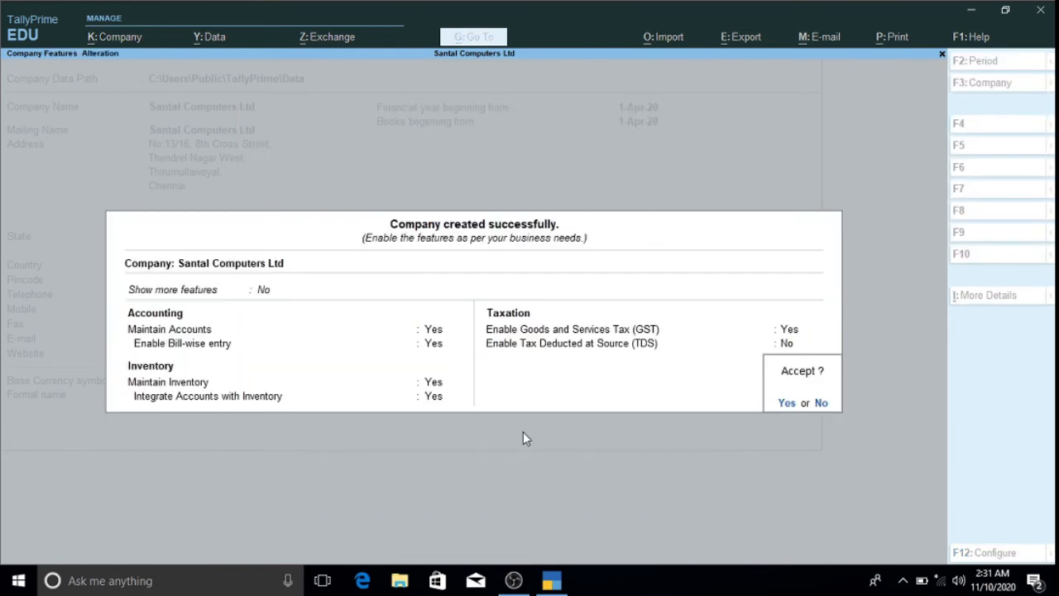
pyautogui.press('Return')
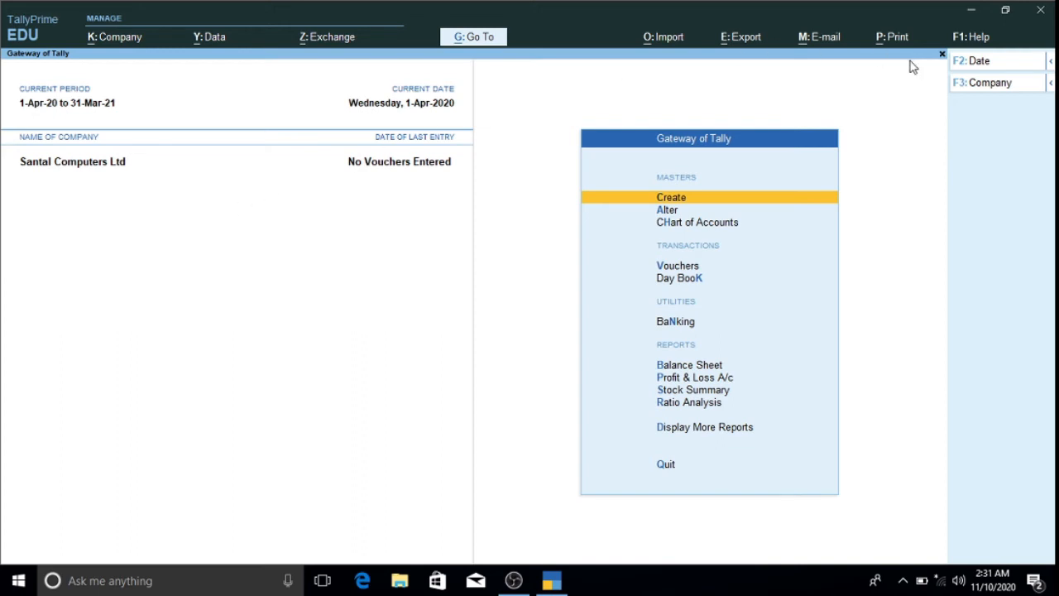
# - Start a new company named Santal Super Market with the default mailing name
pyautogui.click(970, 87)
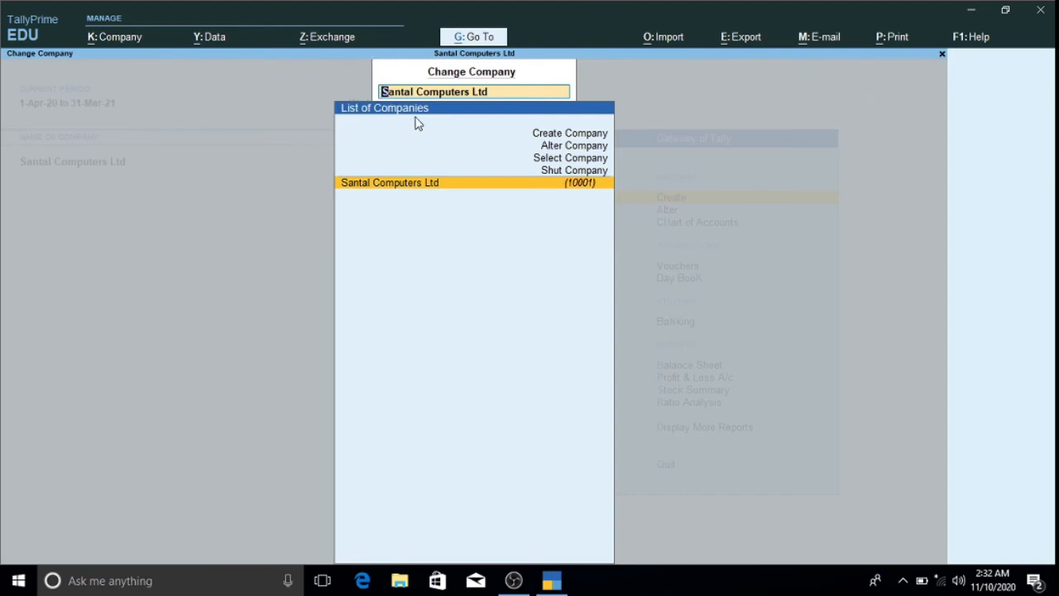
pyautogui.click(553, 133)
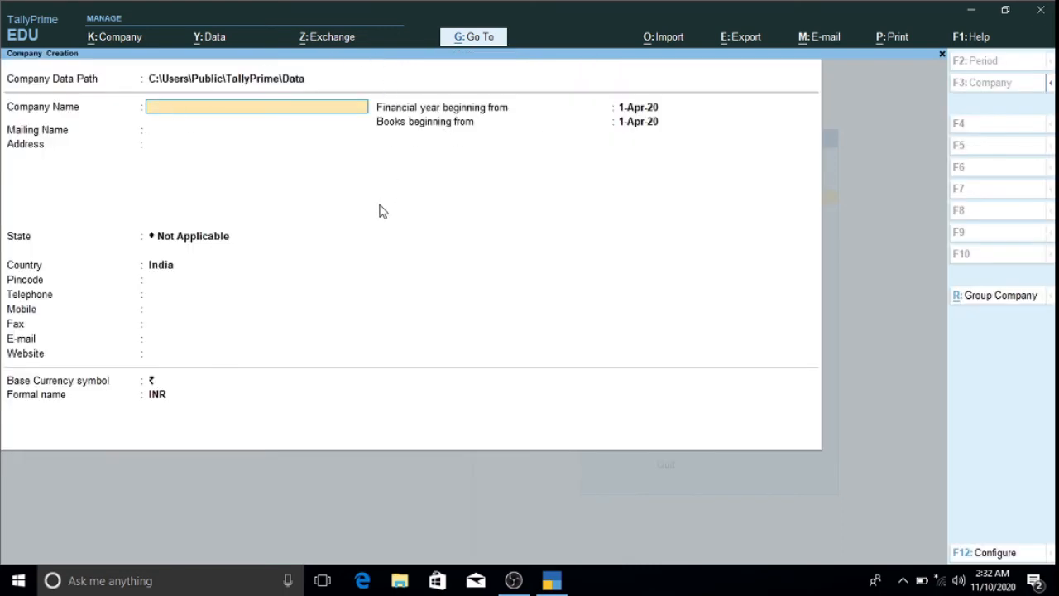
pyautogui.write('Santal Super Market')
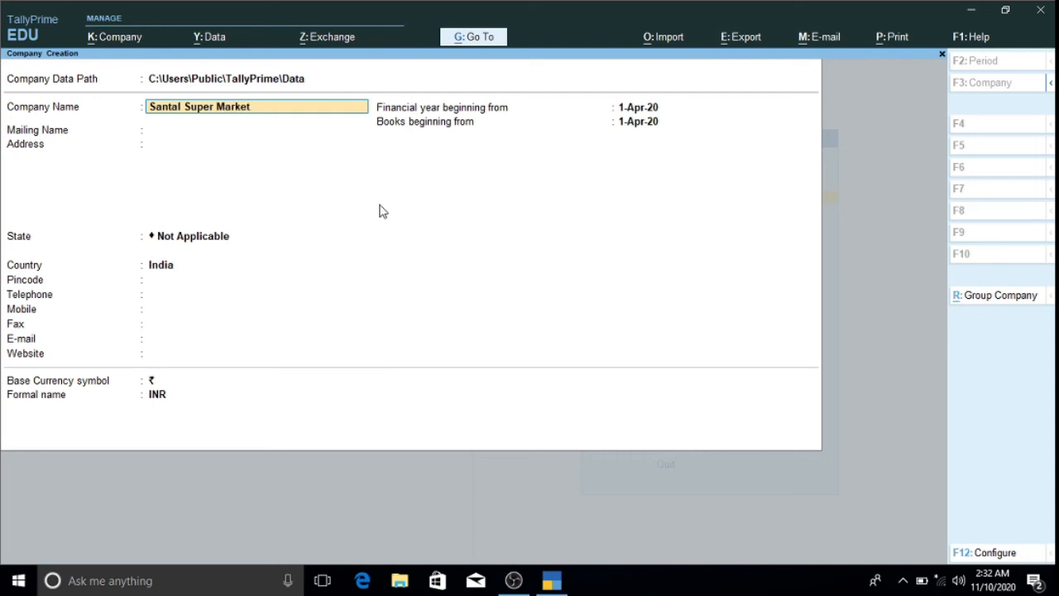
pyautogui.press('Return')
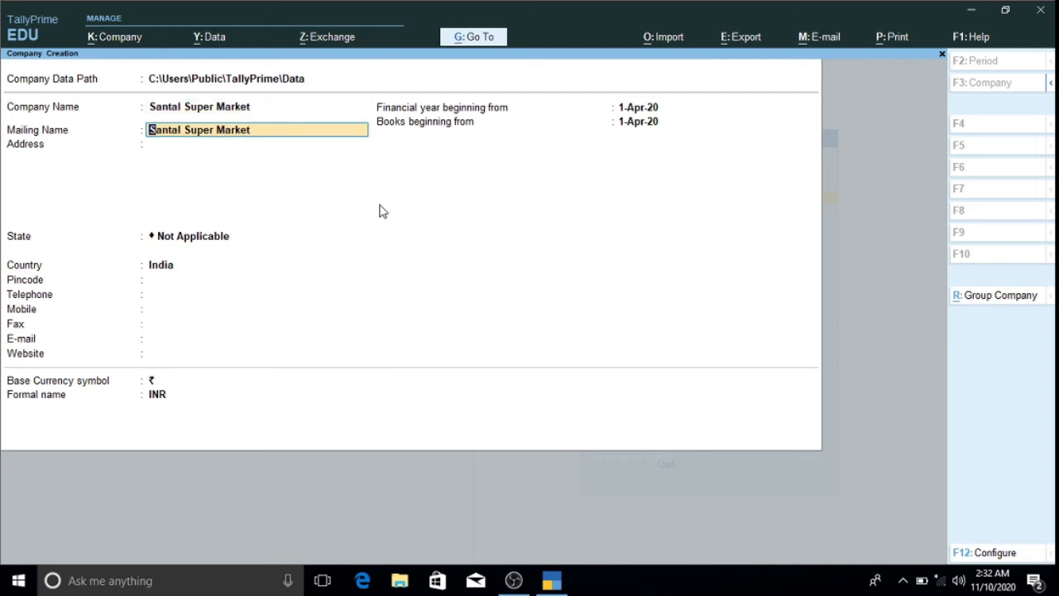
pyautogui.press('Return')
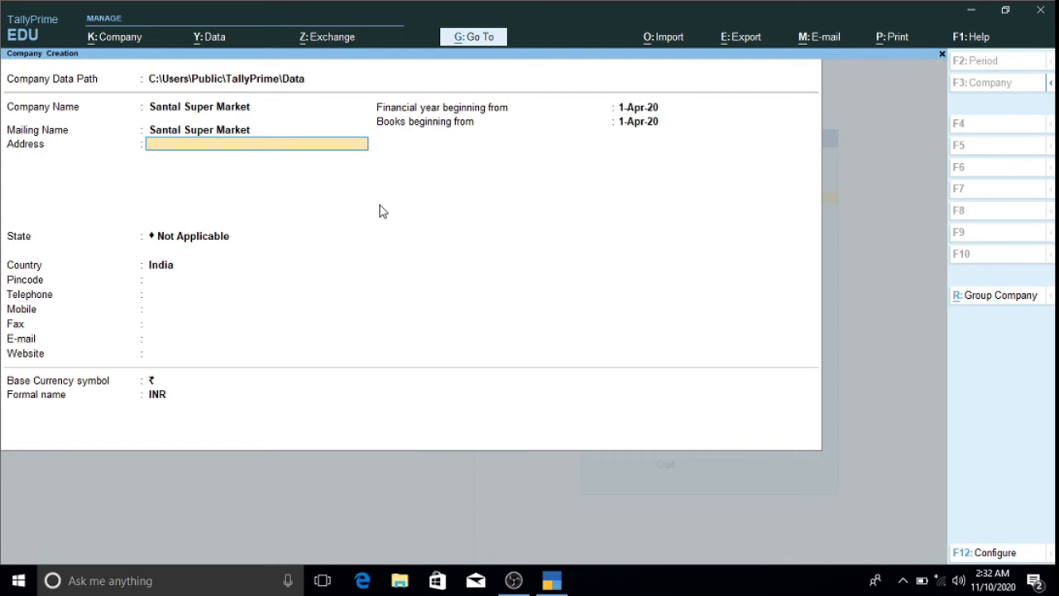
# - Enter address Xxxx and state Tamil Nadu, then accept the new company's details
pyautogui.write('Xxxx')
pyautogui.press('Return')
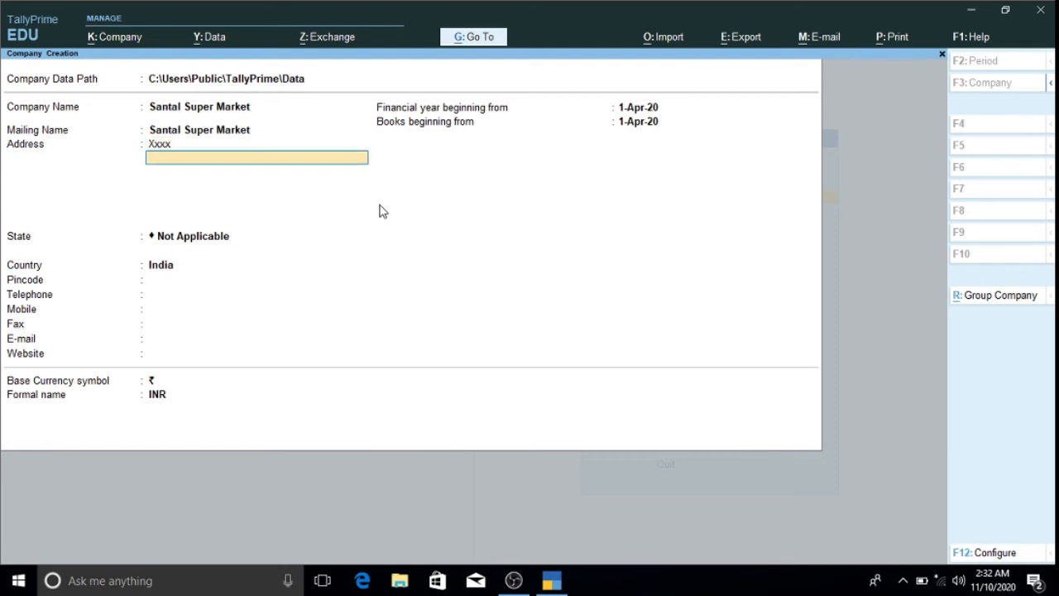
pyautogui.press('Return')
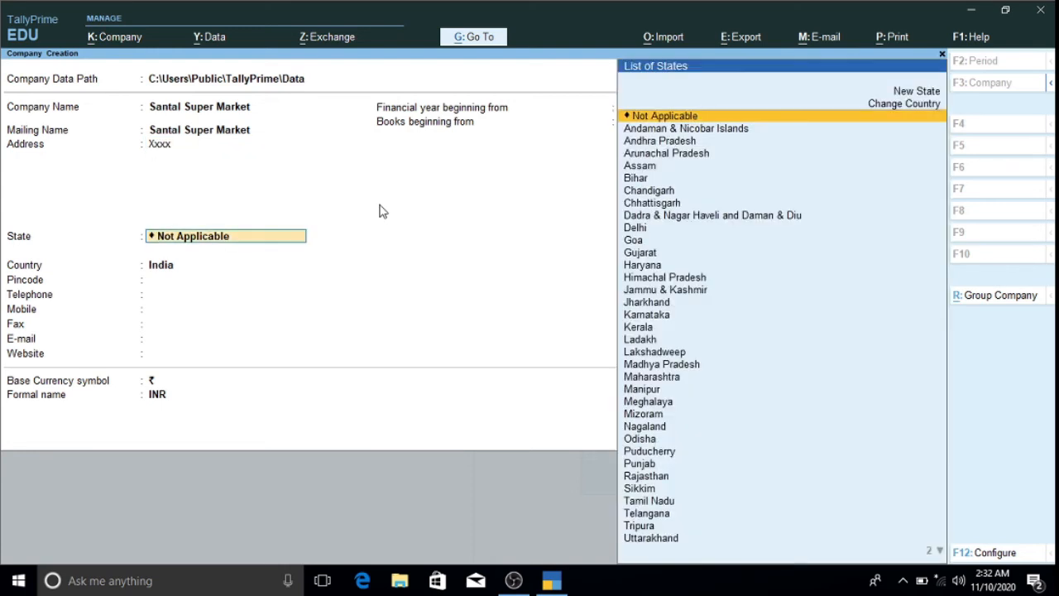
pyautogui.write('T')
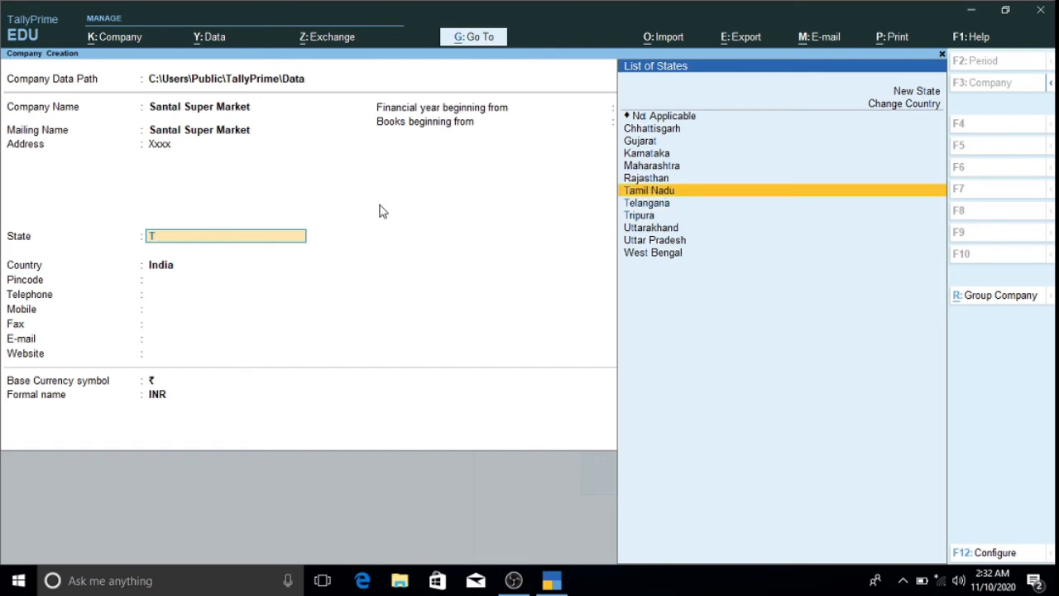
pyautogui.press('Return')
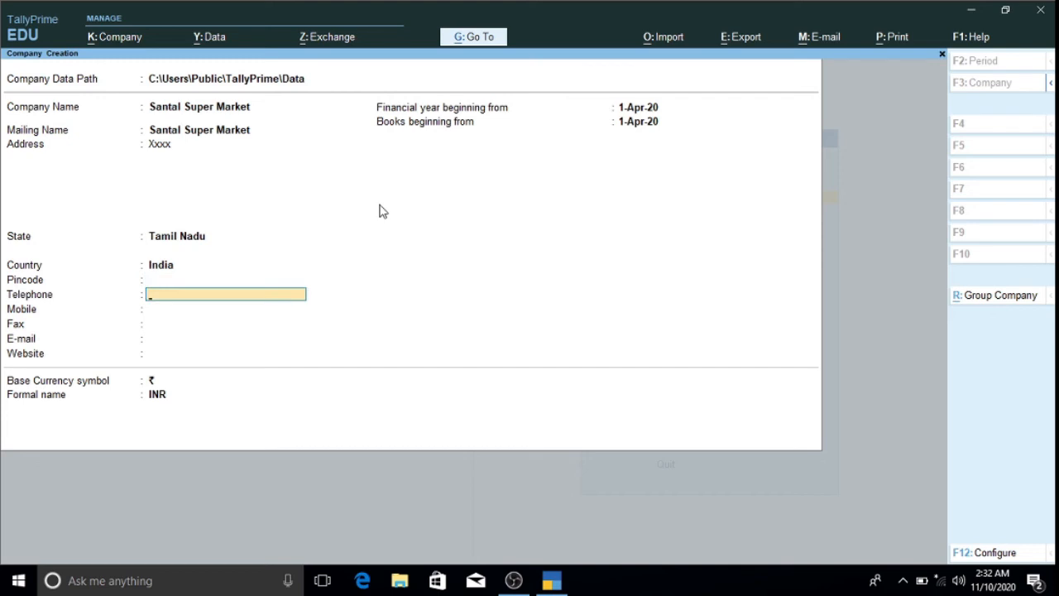
pyautogui.press('Return')
pyautogui.press('Return')
pyautogui.press('Return')
pyautogui.press('Return')
pyautogui.press('Return')
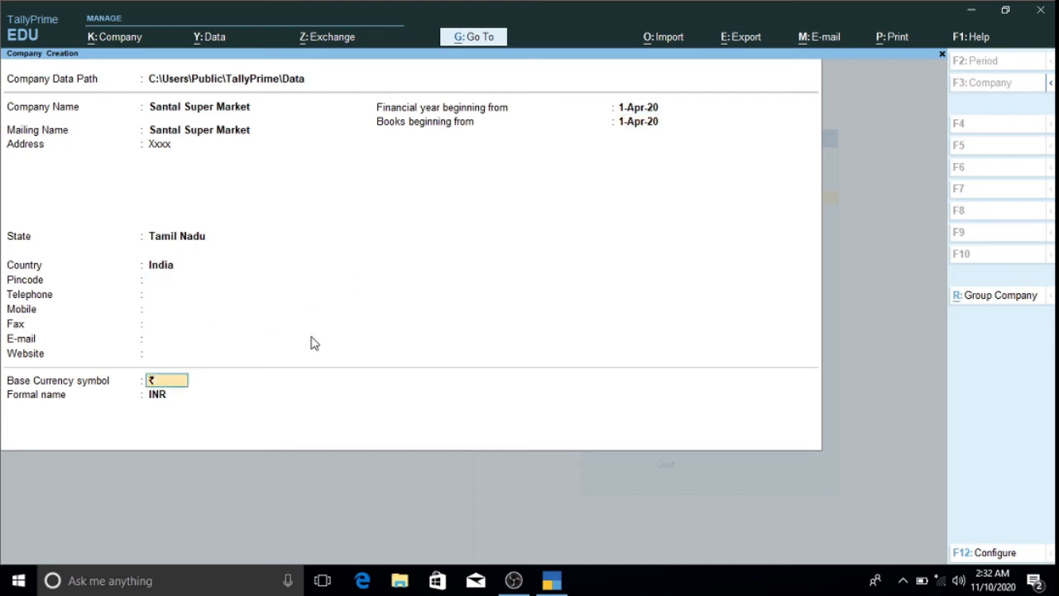
pyautogui.press('Return')
pyautogui.press('Return')
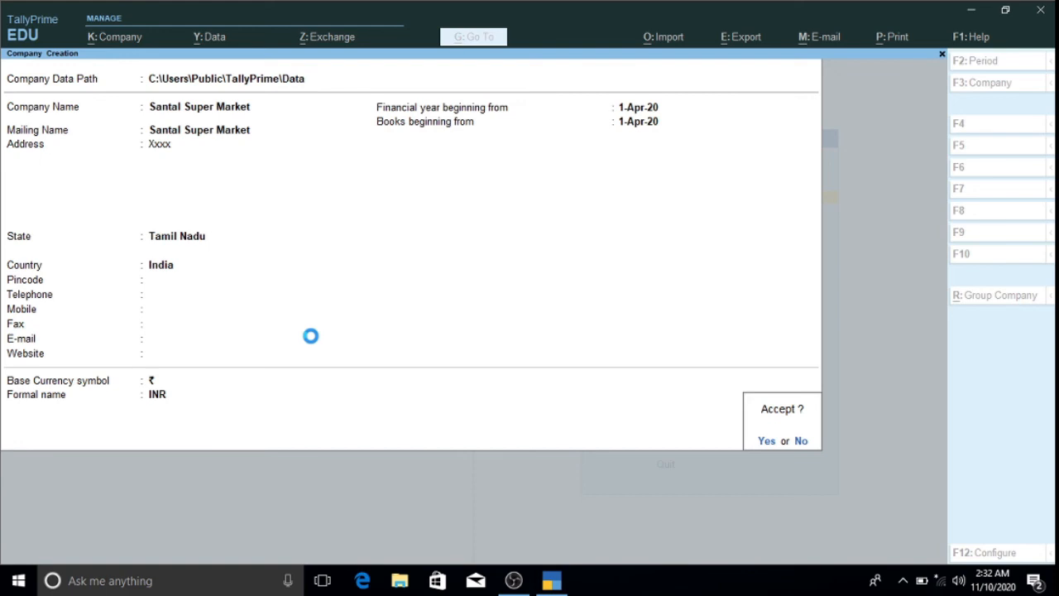
pyautogui.press('Return')
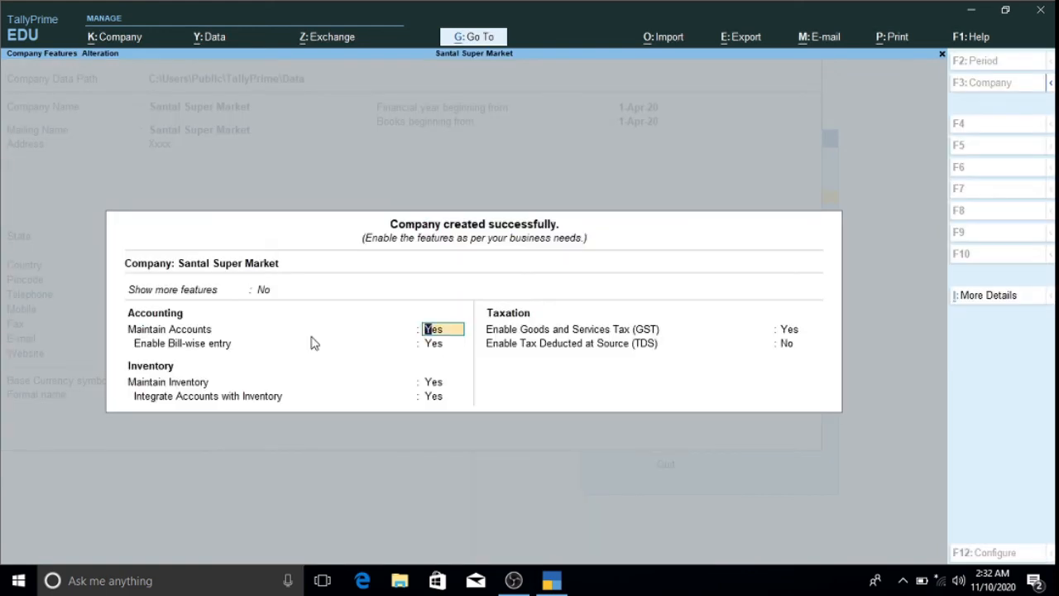
# - Keep GST enabled for Santal Super Market, set e-Way Bill applicable to No, and accept the GST details
pyautogui.press('Return')
pyautogui.press('Return')
pyautogui.press('Return')
pyautogui.press('Return')
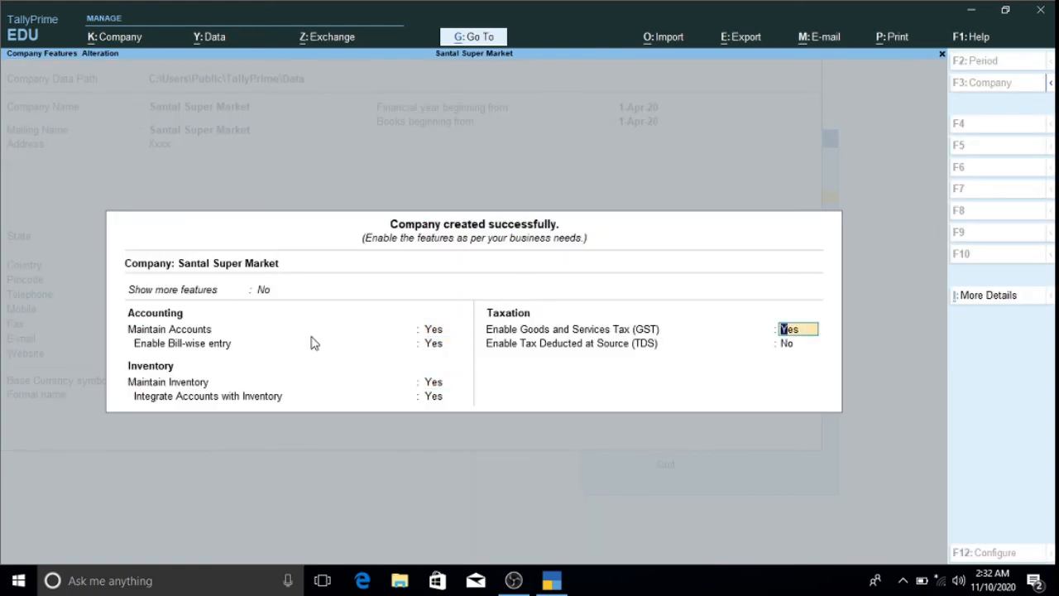
pyautogui.press('Return')
pyautogui.press('Return')
pyautogui.press('Return')
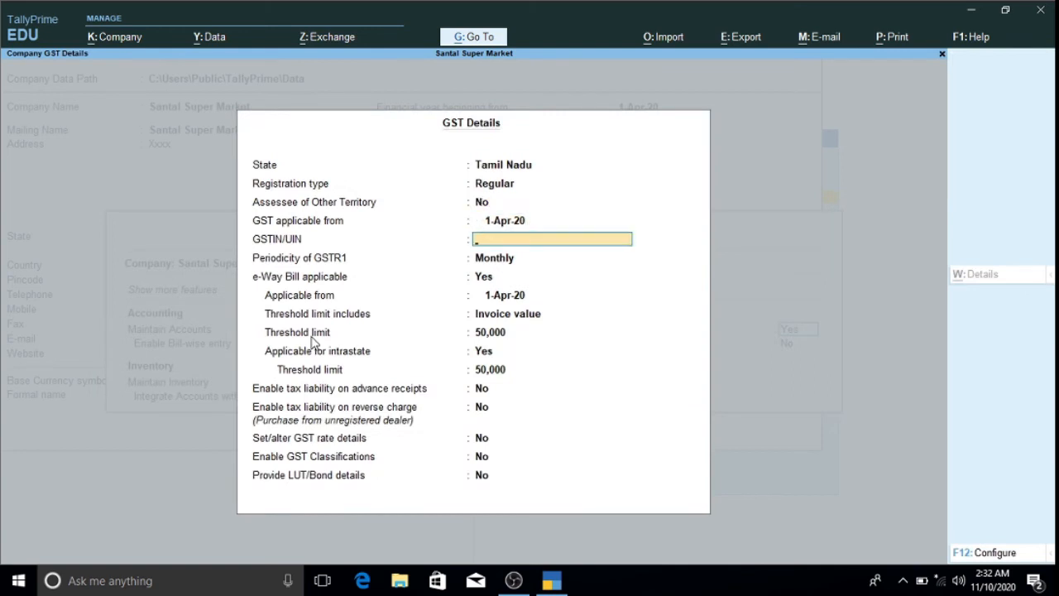
pyautogui.press('Return')
pyautogui.press('Return')
pyautogui.write('n')
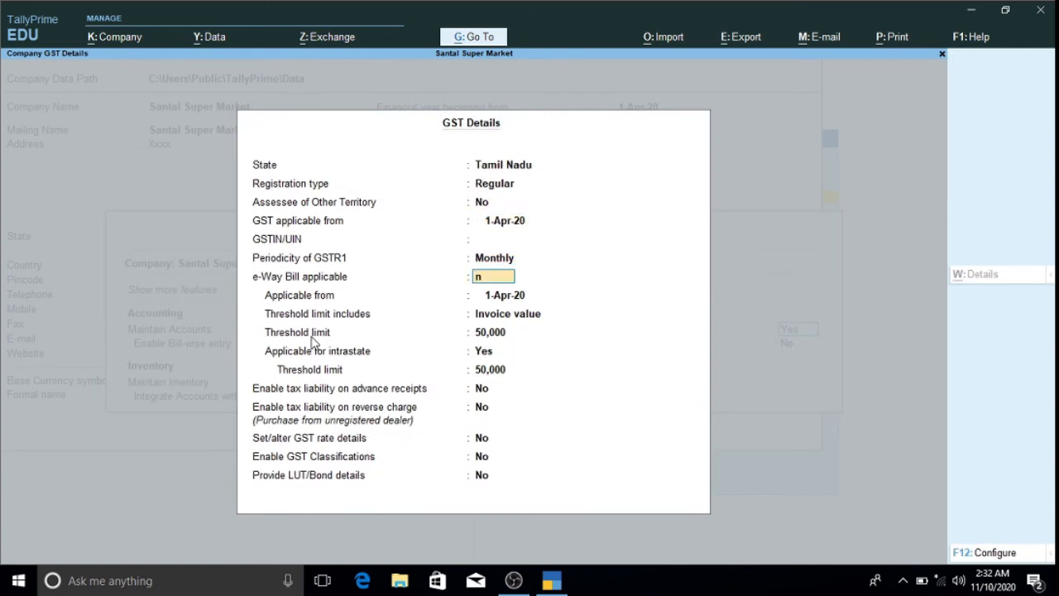
pyautogui.press('Return')
pyautogui.press('Return')
pyautogui.press('Return')
pyautogui.press('Return')
pyautogui.press('Return')
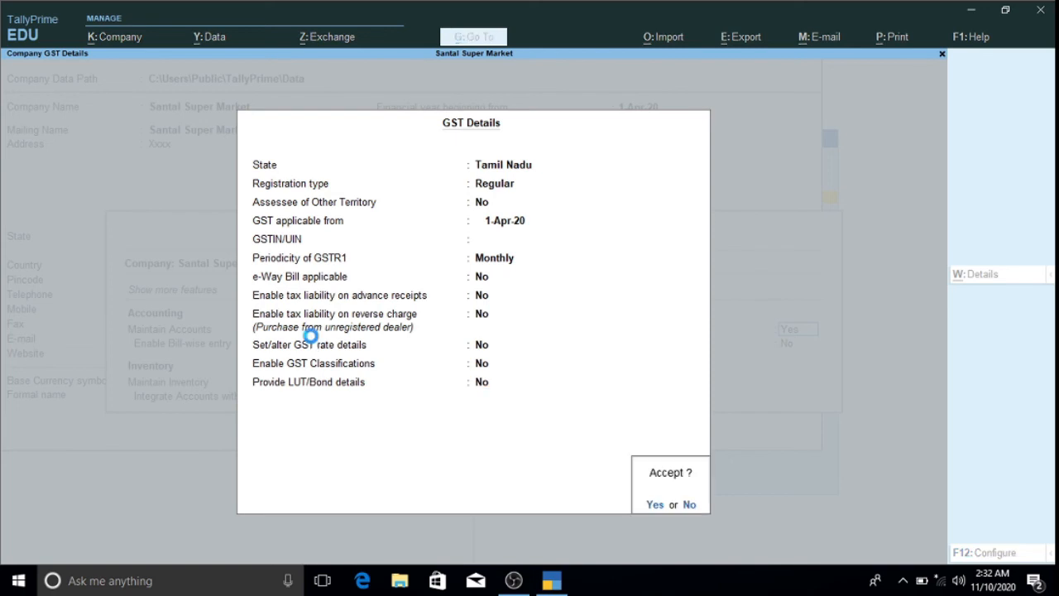
pyautogui.press('Return')
pyautogui.press('Return')
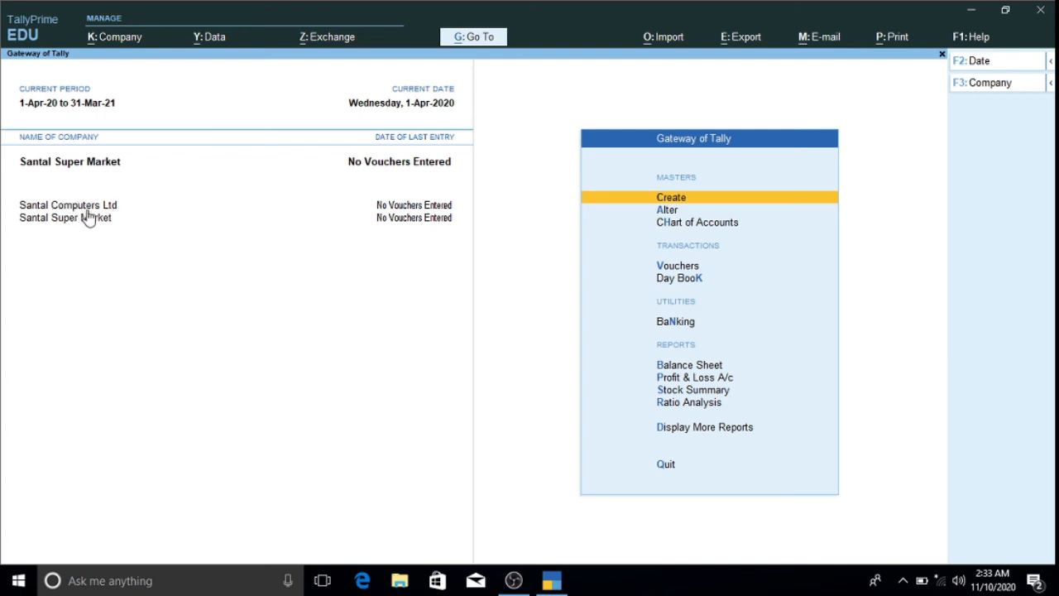
# - Load Santal Computers Ltd from the List of Companies as the current company
pyautogui.click(984, 88)
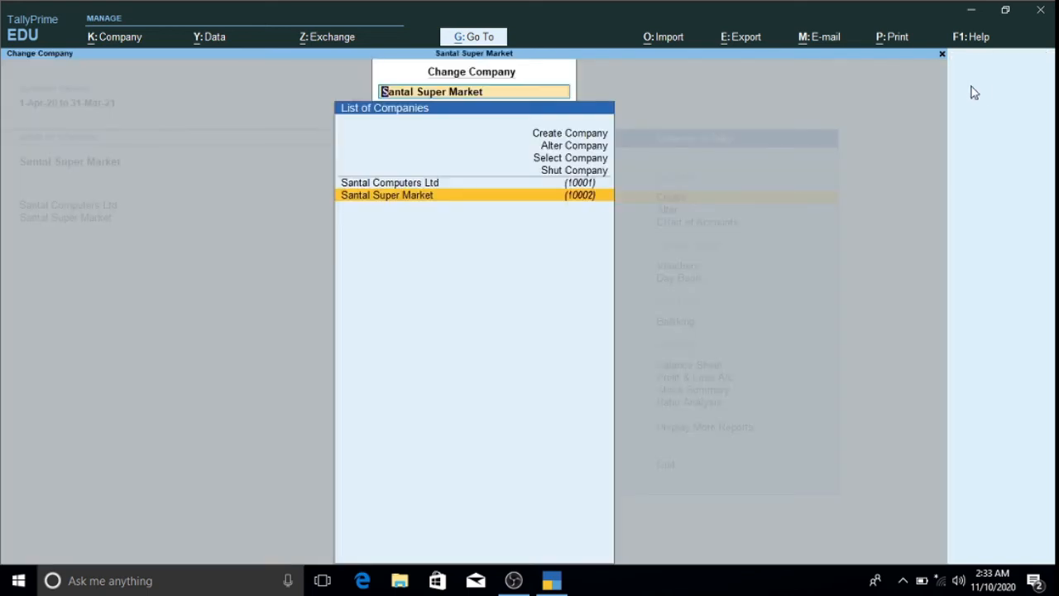
pyautogui.click(576, 157)
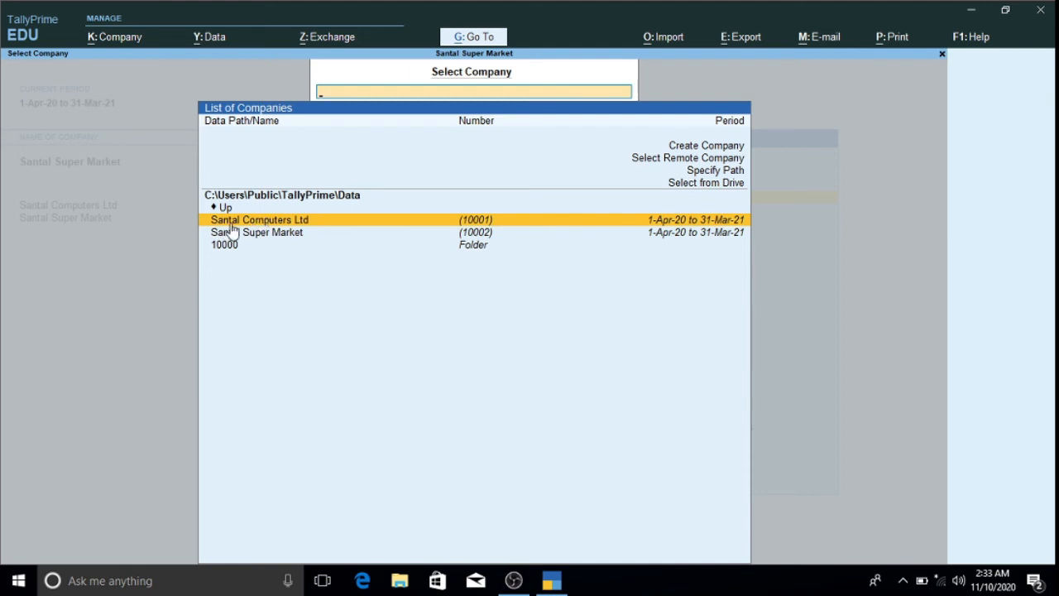
pyautogui.click(323, 223)
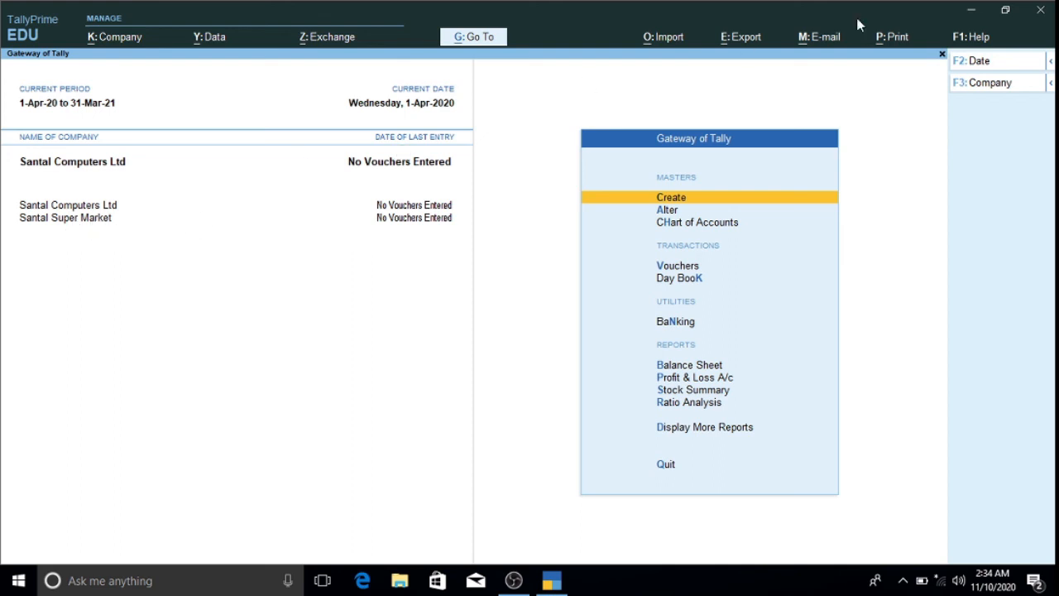
# - Open Santal Super Market's company details for alteration
pyautogui.click(971, 87)
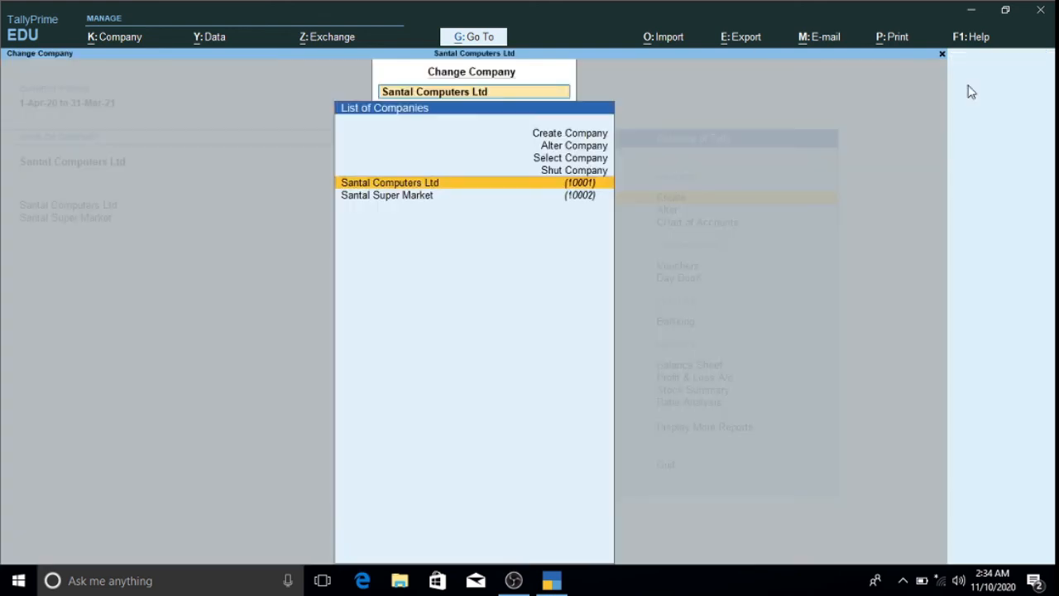
pyautogui.click(560, 149)
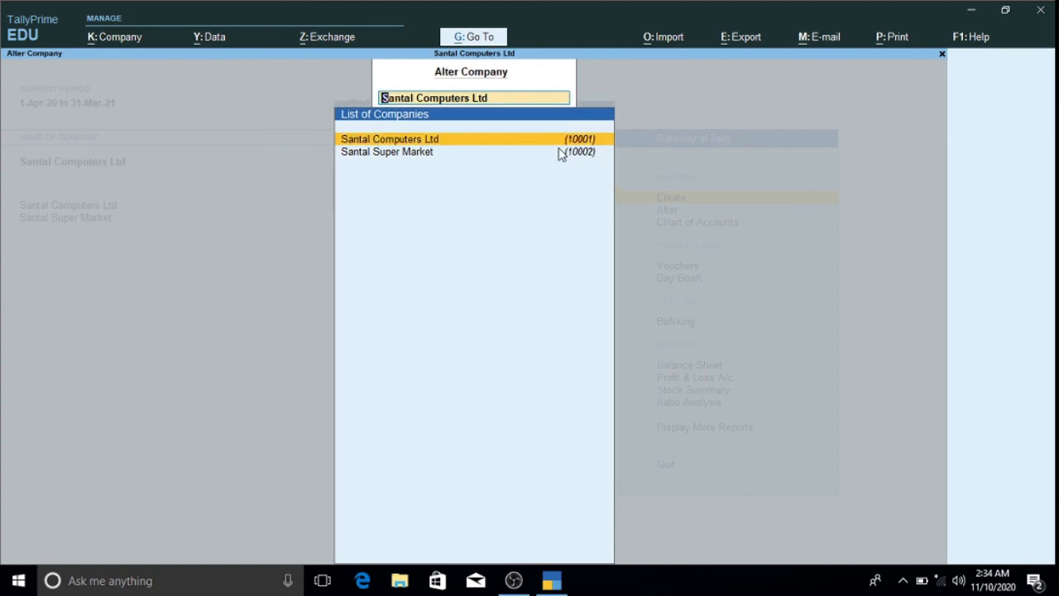
pyautogui.click(406, 153)
pyautogui.click(406, 153)
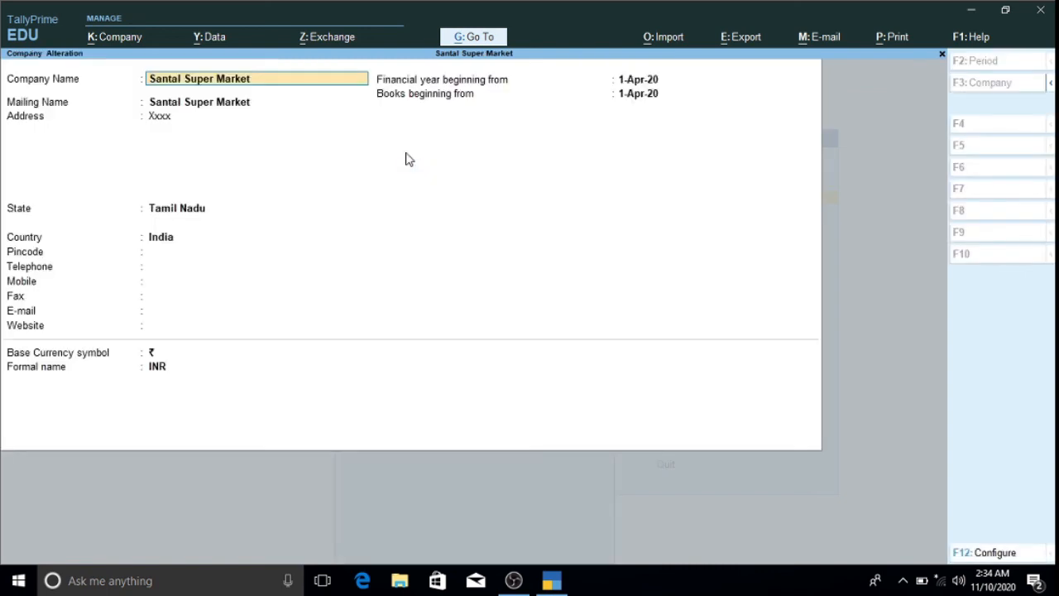
pyautogui.press('Return')
pyautogui.press('Return')
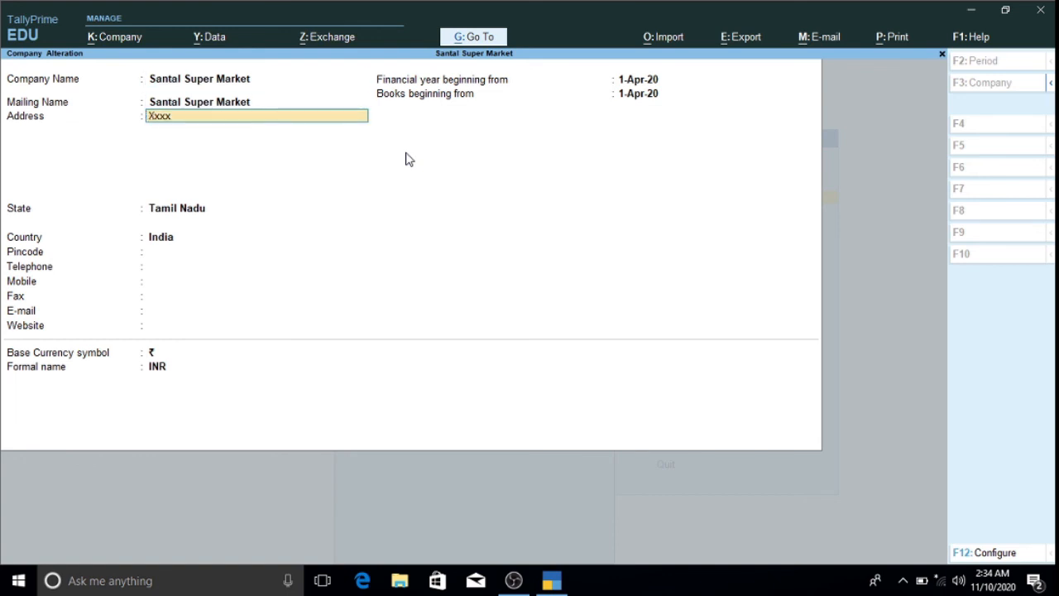
pyautogui.press('BackSpace')
pyautogui.write('treet,')
pyautogui.press('Return')
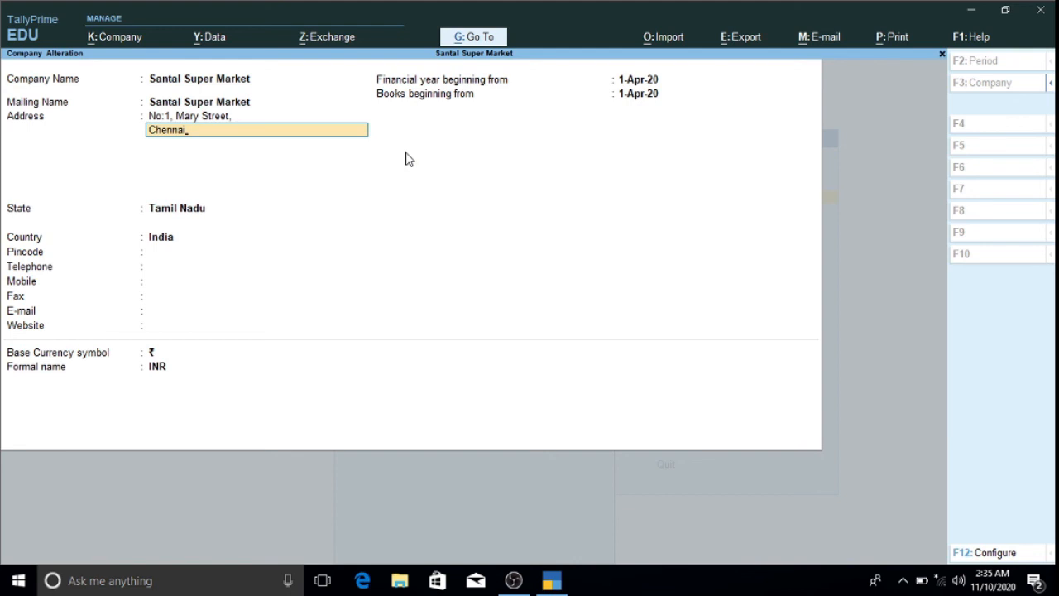
pyautogui.press('Return')
pyautogui.press('Return')
pyautogui.press('Return')
pyautogui.press('Return')
pyautogui.press('Return')
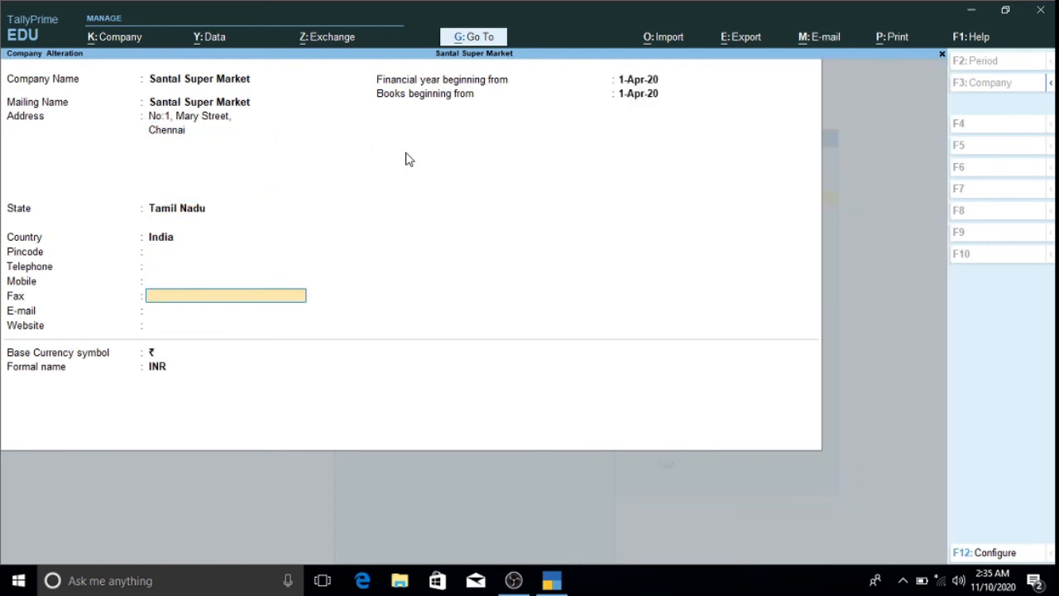
pyautogui.press('Return')
pyautogui.press('Return')
pyautogui.press('Return')
pyautogui.press('Return')
pyautogui.press('Return')
pyautogui.press('Return')
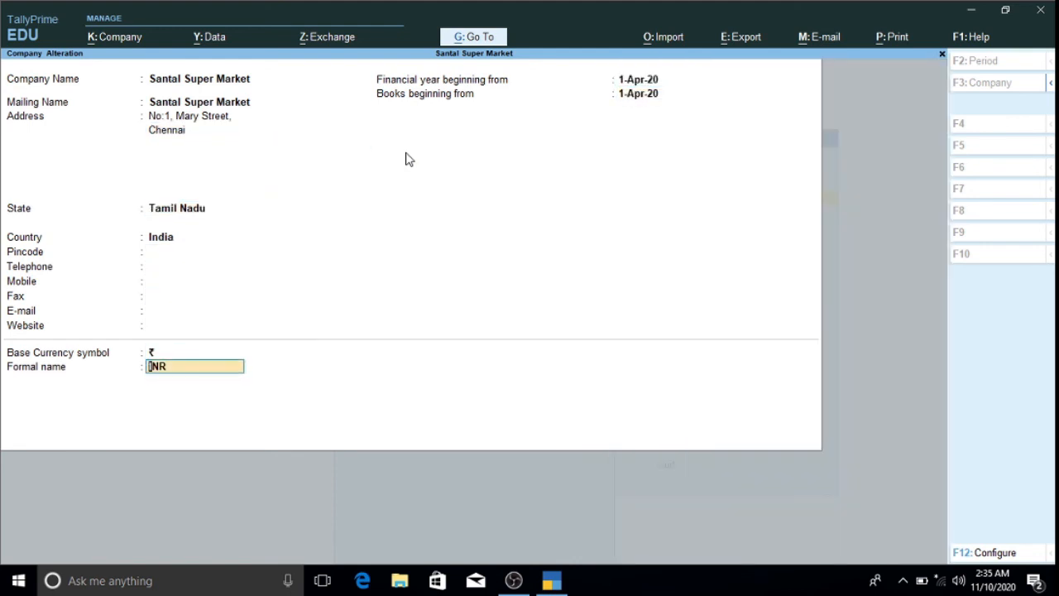
pyautogui.press('Return')
pyautogui.press('n')
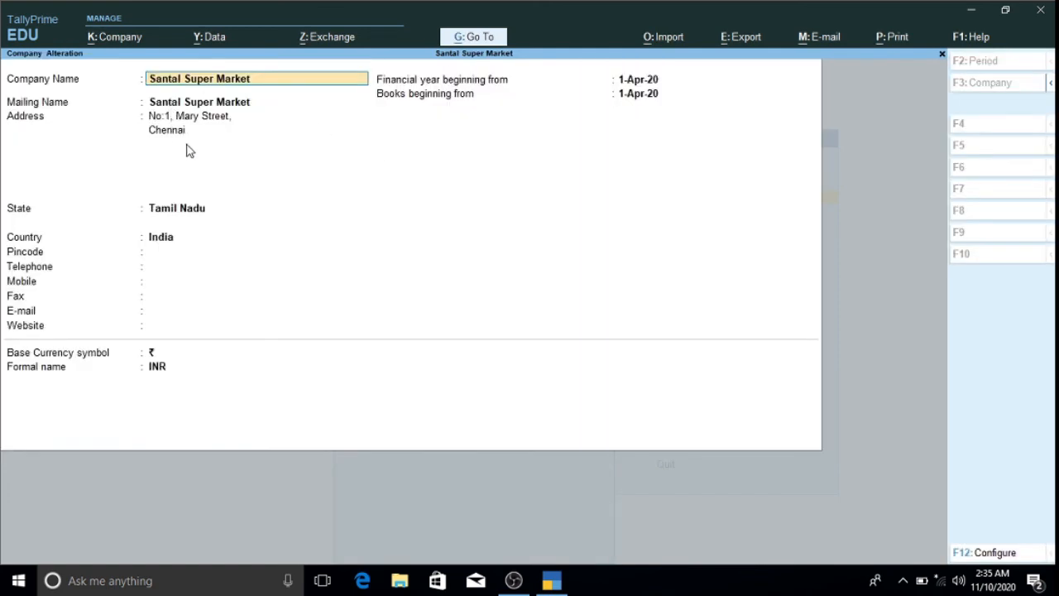
pyautogui.press('Escape')
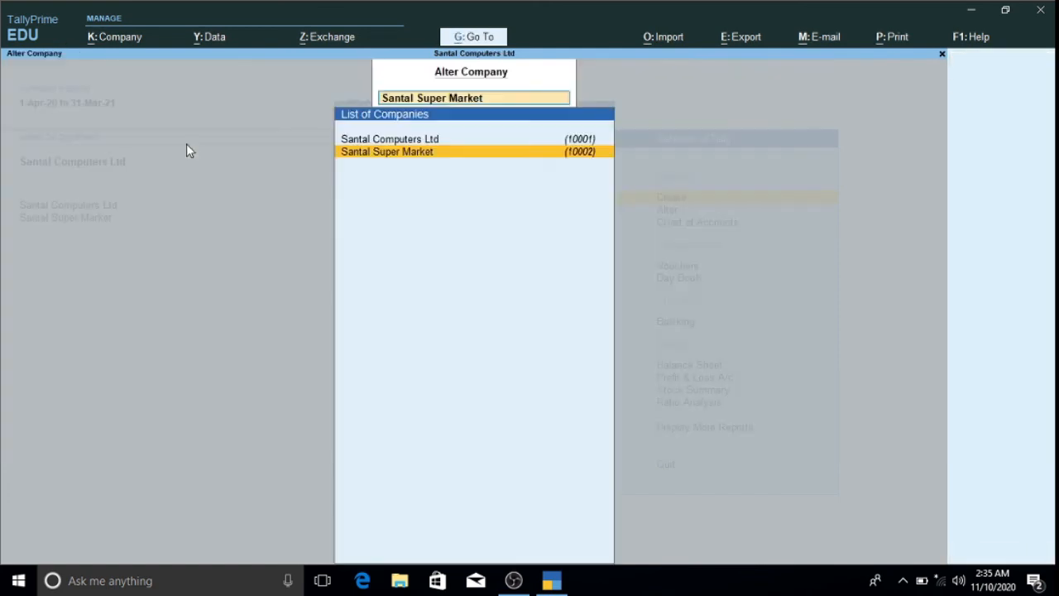
# - Delete Santal Super Market from the Alter Company screen, confirming the deletion with Yes
pyautogui.press('Escape')
pyautogui.press('Escape')
pyautogui.press('Escape')
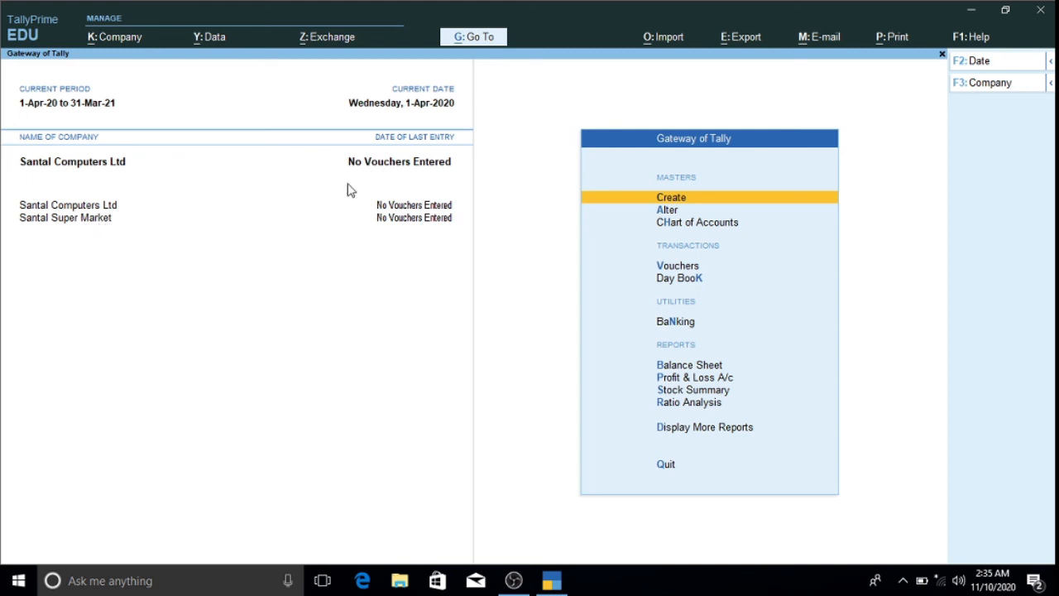
pyautogui.click(985, 88)
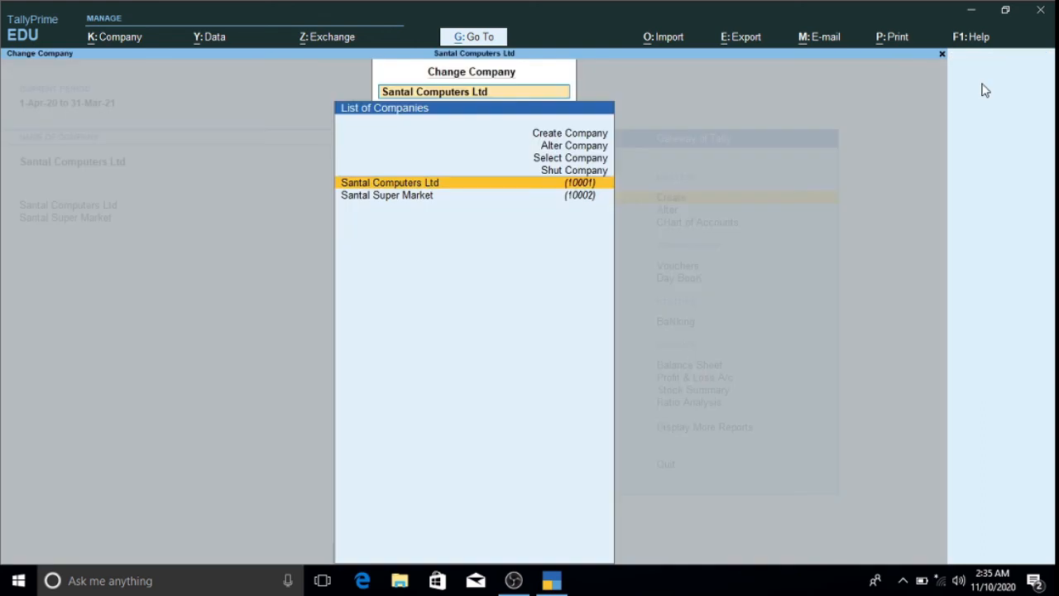
pyautogui.click(573, 146)
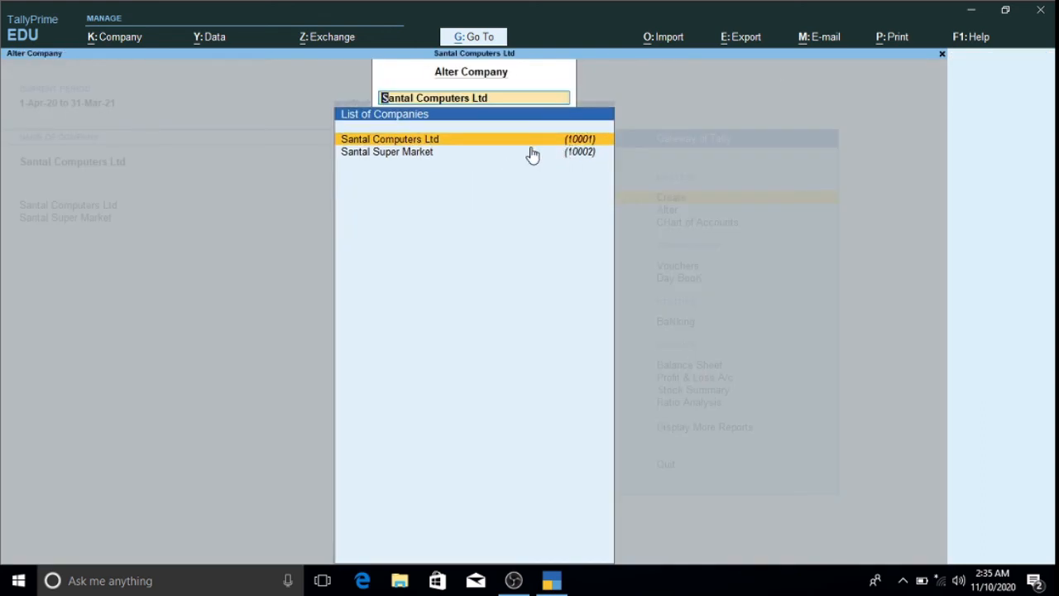
pyautogui.click(464, 154)
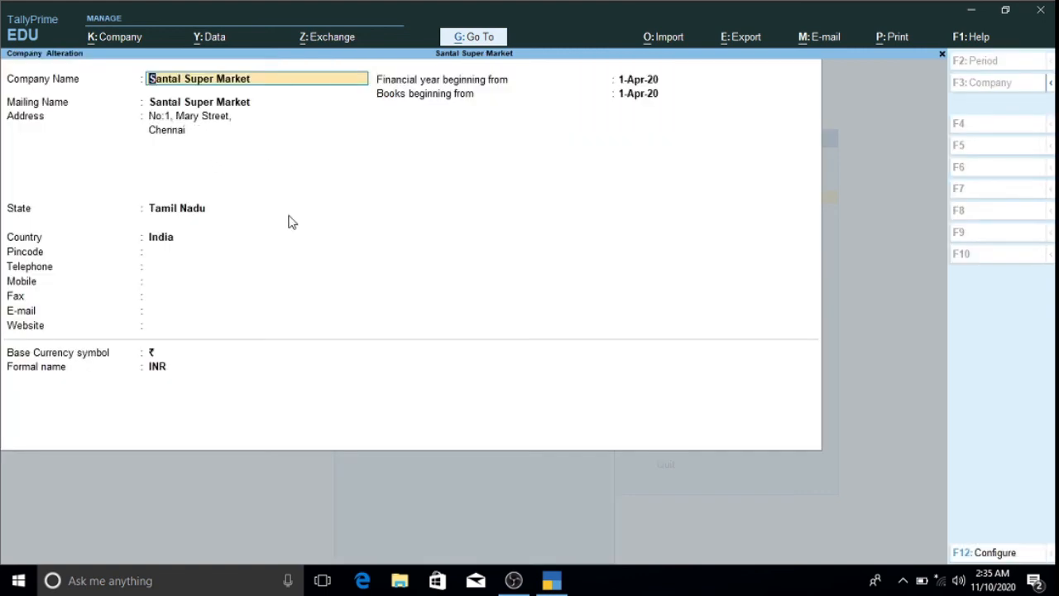
pyautogui.hotkey('alt', 'd')
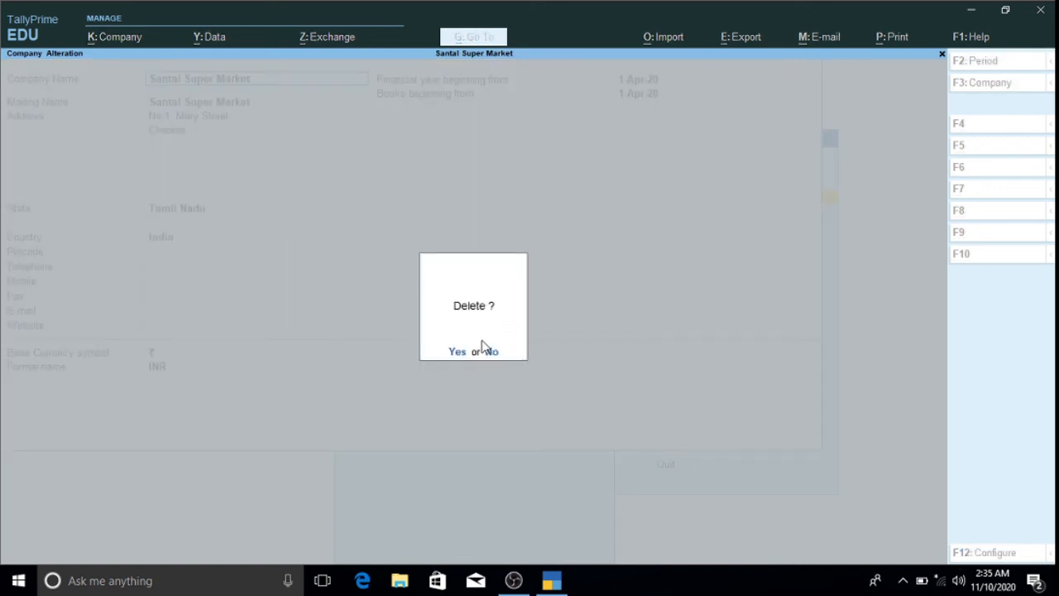
pyautogui.press('y')
pyautogui.press('y')
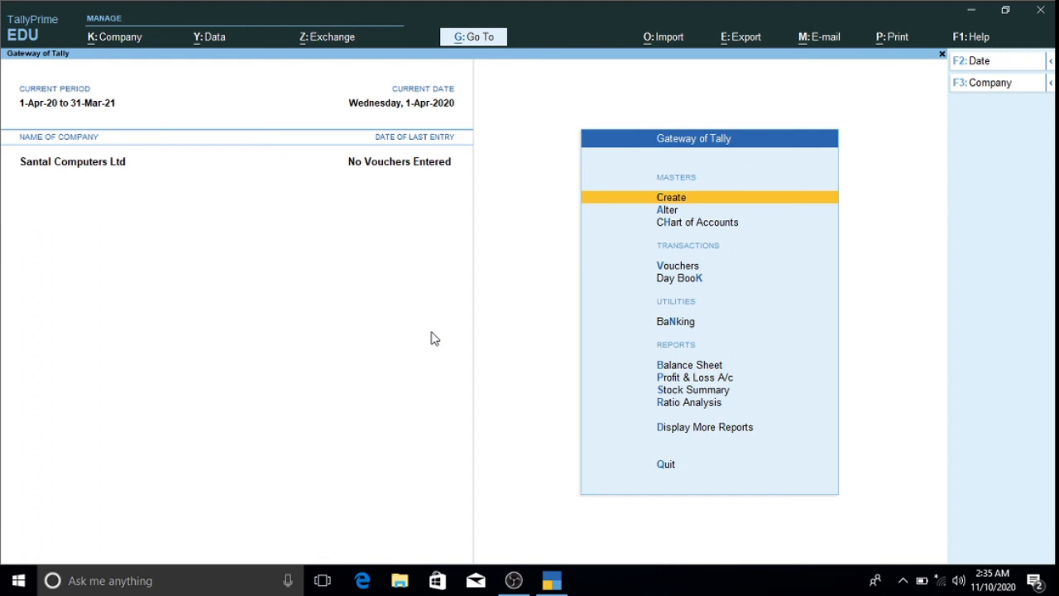